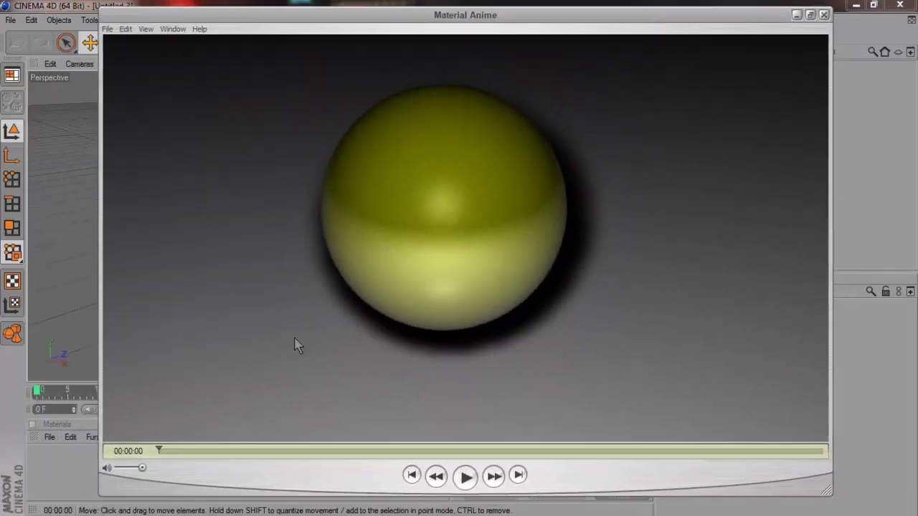
# Play the Material Anime preview of the yellow sphere, then replay it from the start
pyautogui.click(465, 477)
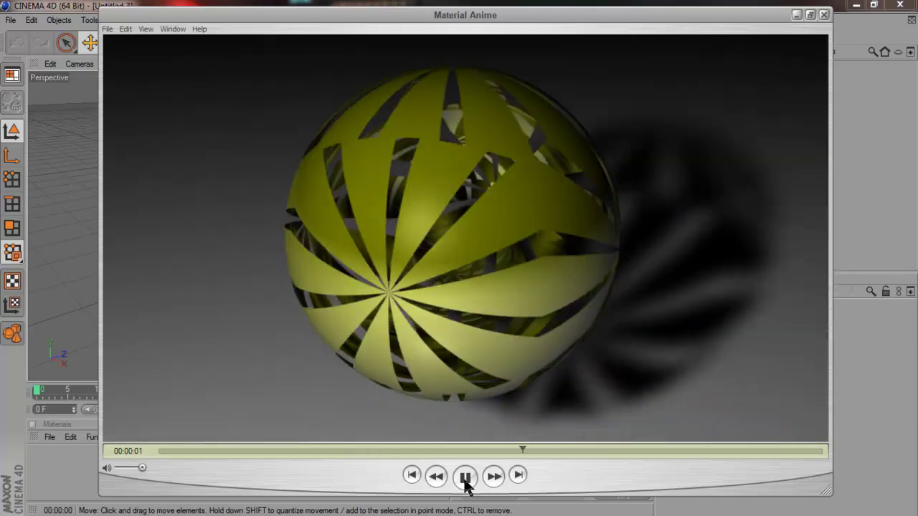
pyautogui.click(466, 477)
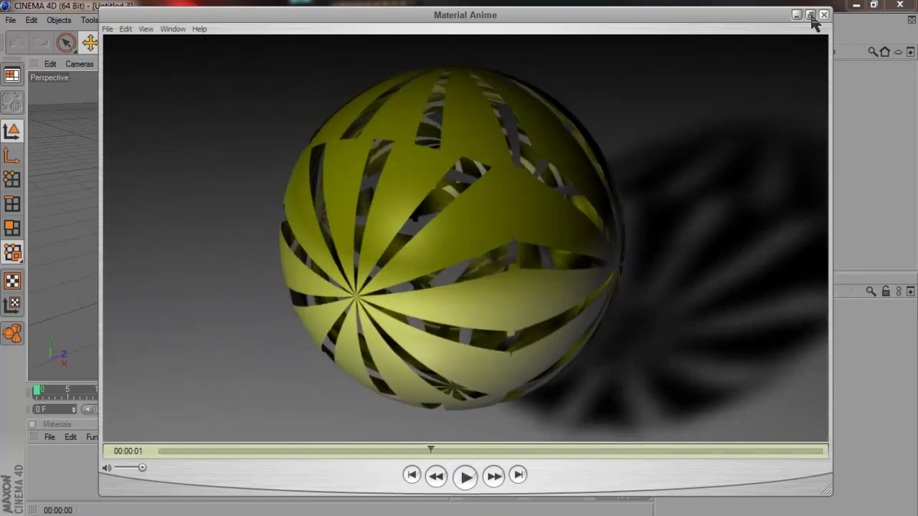
# Close the preview player and add a Sphere primitive from the Cube flyout
pyautogui.click(824, 14)
pyautogui.click(10, 20)
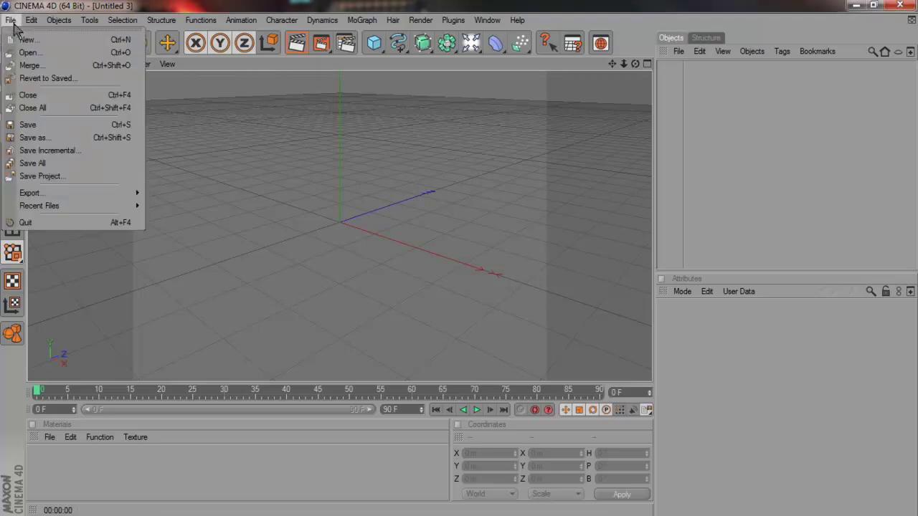
pyautogui.click(12, 21)
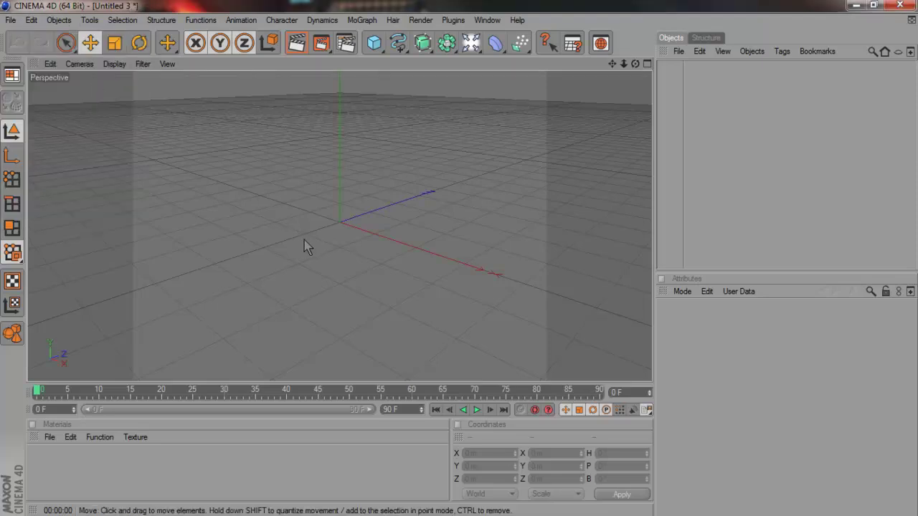
pyautogui.moveTo(374, 43); pyautogui.dragTo(498, 61)
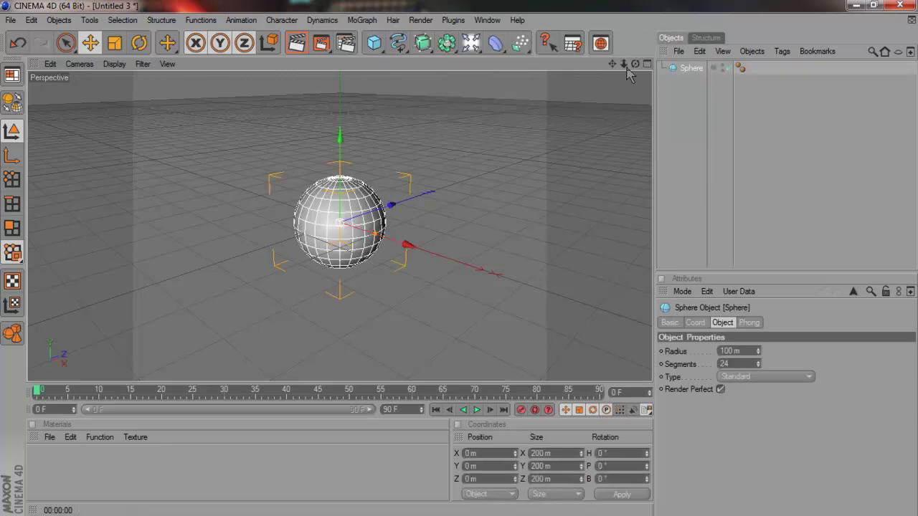
pyautogui.moveTo(635, 64); pyautogui.dragTo(391, 191)
# Raise the sphere on Y, scale it to 269.6 m, and reposition it
pyautogui.moveTo(327, 192); pyautogui.dragTo(462, 265)
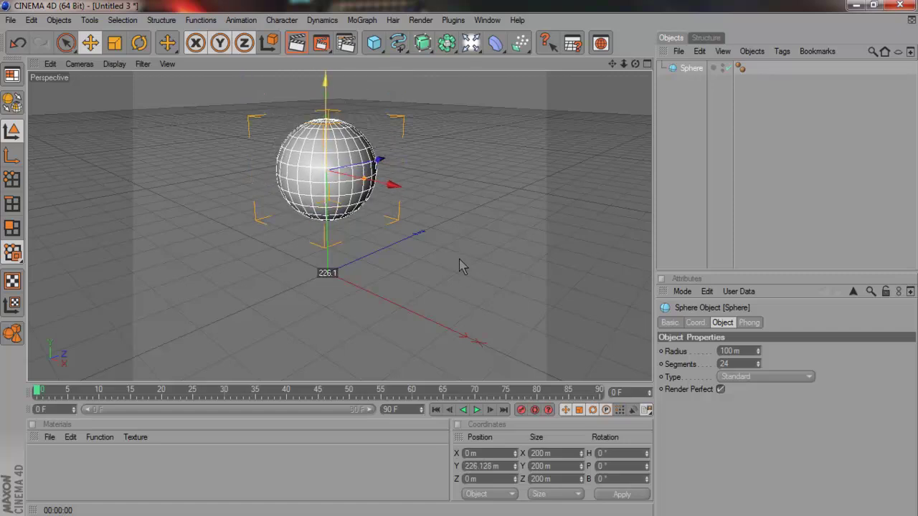
pyautogui.click(114, 43)
pyautogui.moveTo(396, 194); pyautogui.dragTo(574, 237)
pyautogui.moveTo(612, 63); pyautogui.dragTo(465, 197)
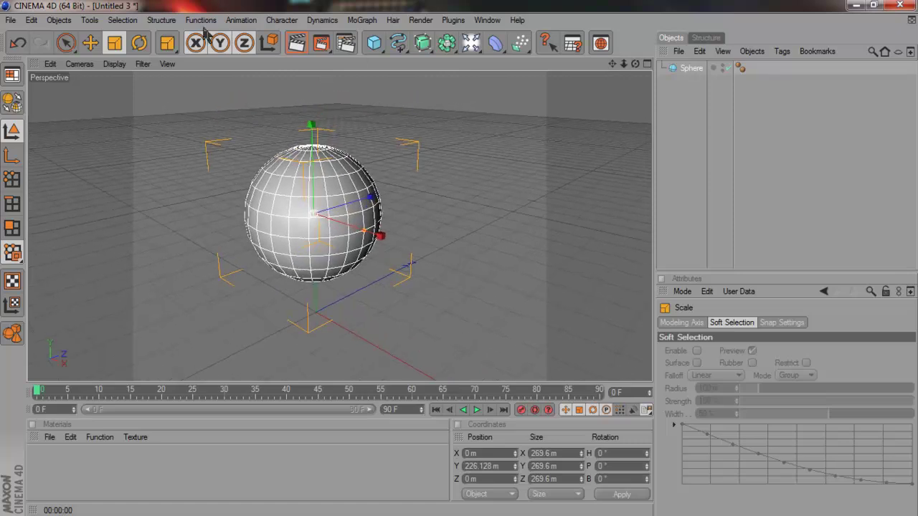
pyautogui.press('e')
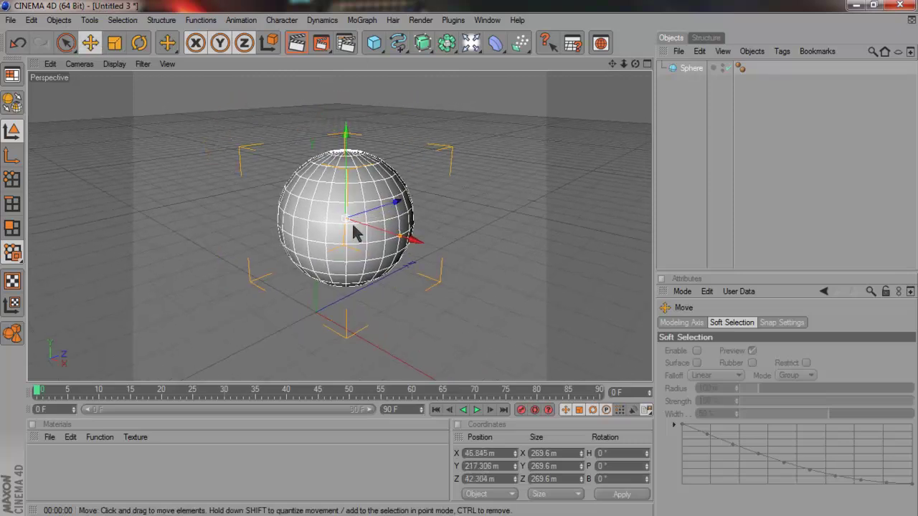
pyautogui.moveTo(346, 220); pyautogui.dragTo(463, 266)
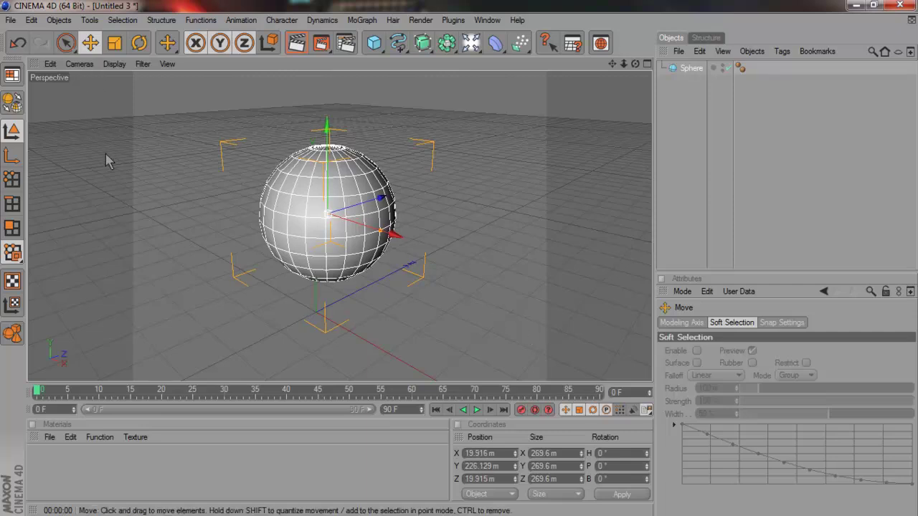
# Create a new material named Mat and apply it to the sphere
pyautogui.click(65, 43)
pyautogui.click(145, 271)
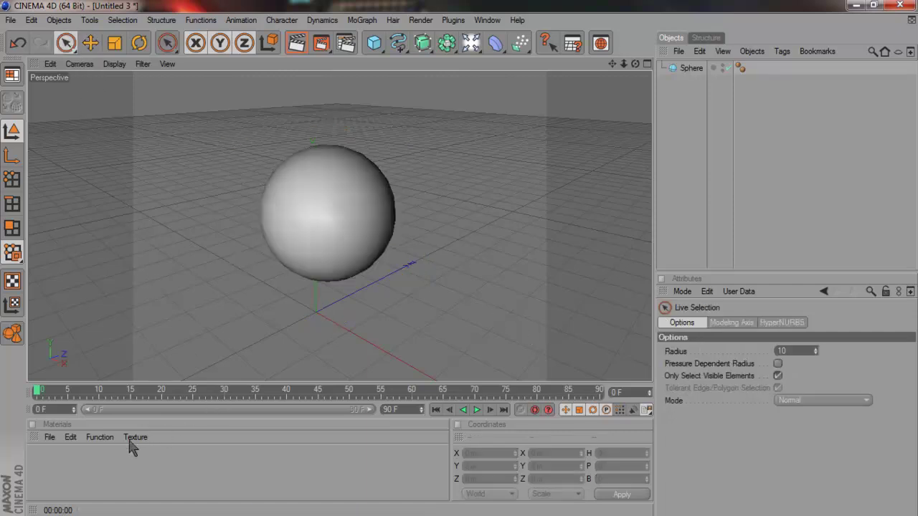
pyautogui.doubleClick(104, 453)
pyautogui.moveTo(286, 241); pyautogui.dragTo(287, 242)
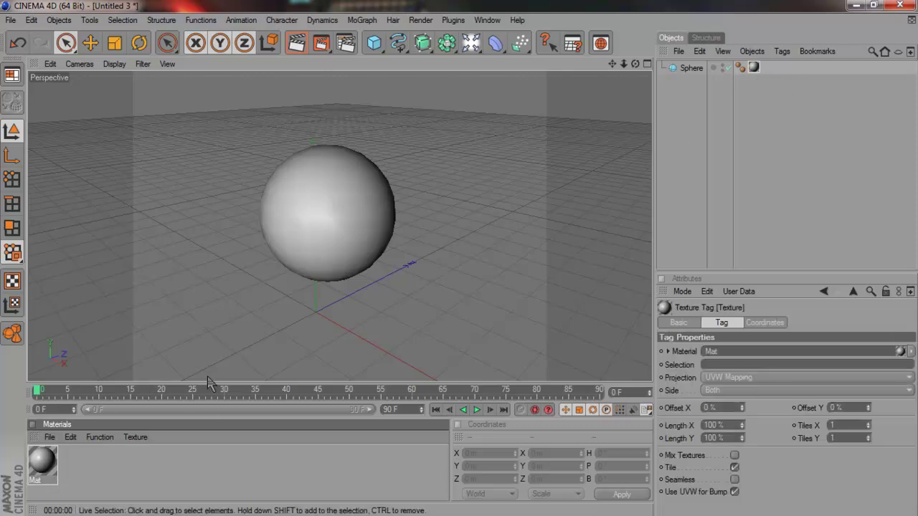
# Set Mat's Color channel to yellow R255 G199 B0 in the Material Editor
pyautogui.click(46, 464)
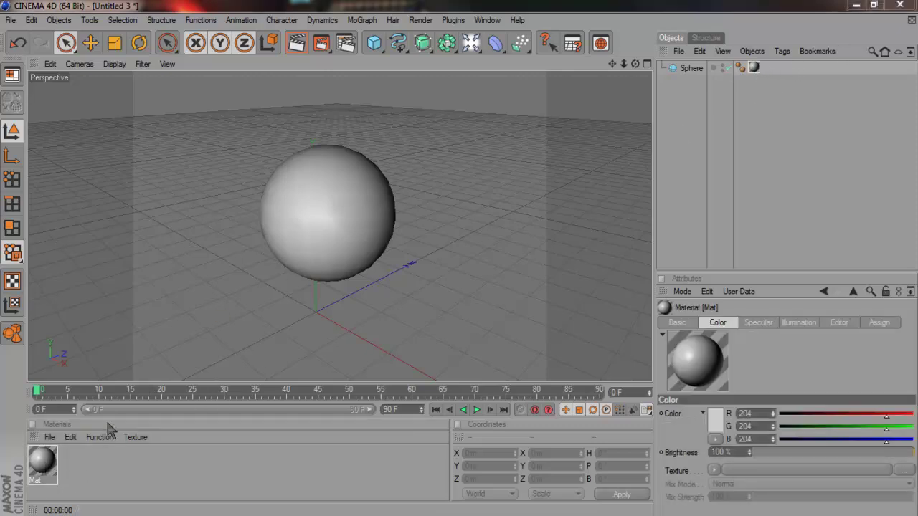
pyautogui.doubleClick(42, 463)
pyautogui.moveTo(602, 60); pyautogui.dragTo(700, 60)
pyautogui.click(573, 175)
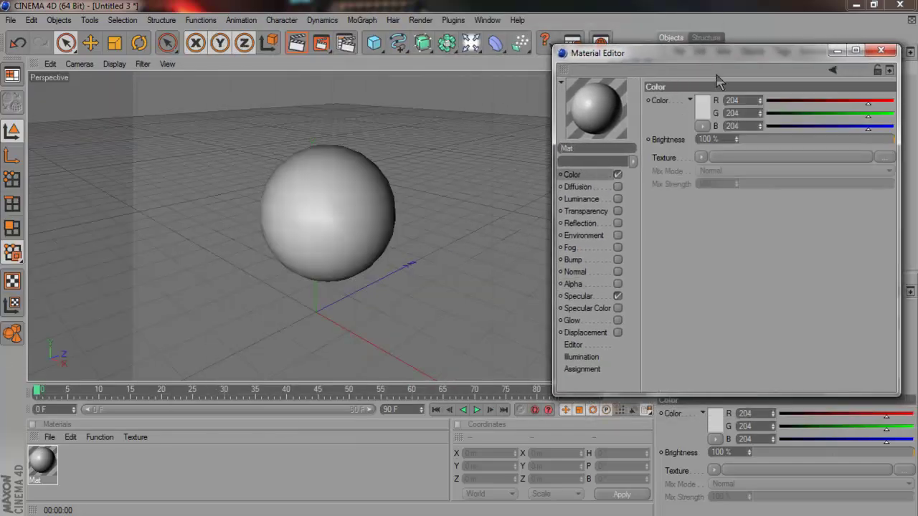
pyautogui.click(704, 119)
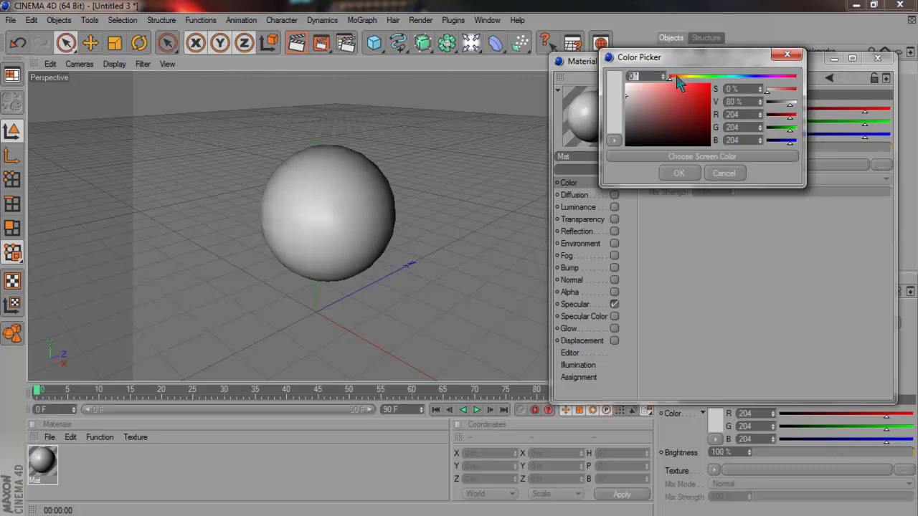
pyautogui.moveTo(676, 77); pyautogui.dragTo(688, 81)
pyautogui.click(708, 84)
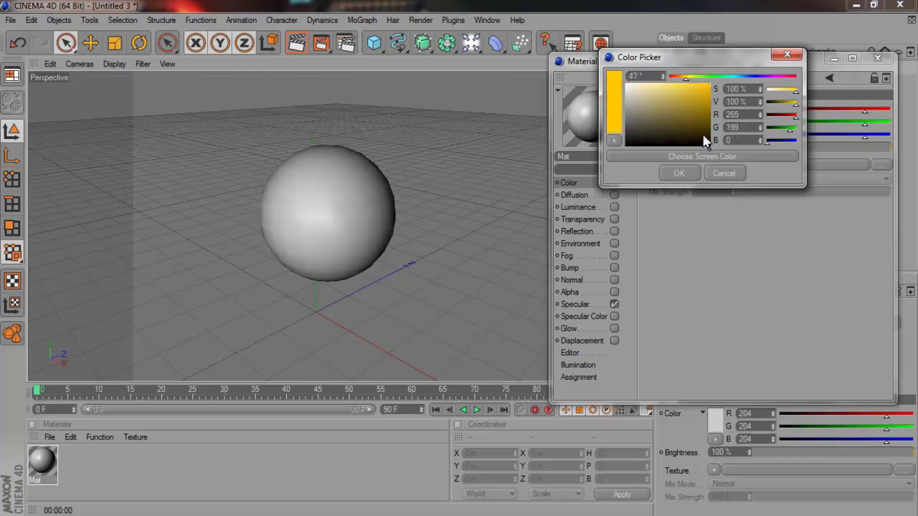
pyautogui.click(679, 172)
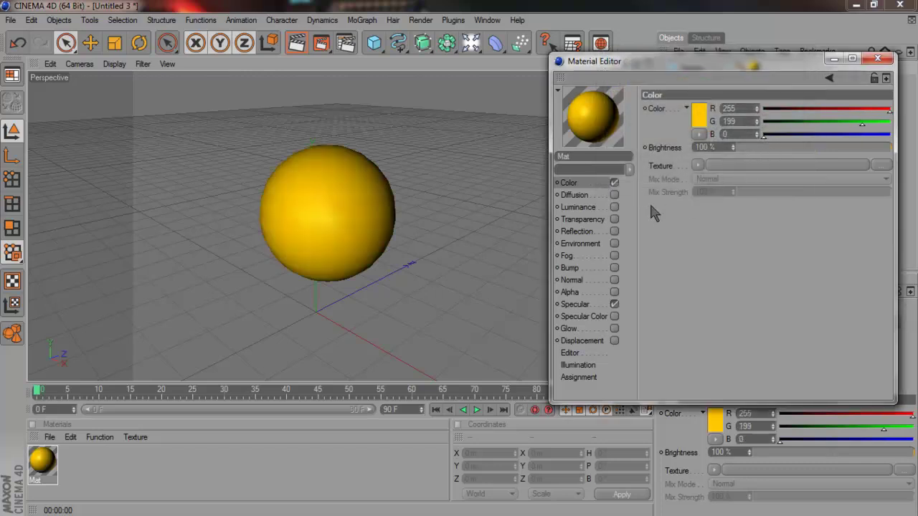
# Enable Mat's Alpha channel with a Tiles texture from Surfaces
pyautogui.click(601, 291)
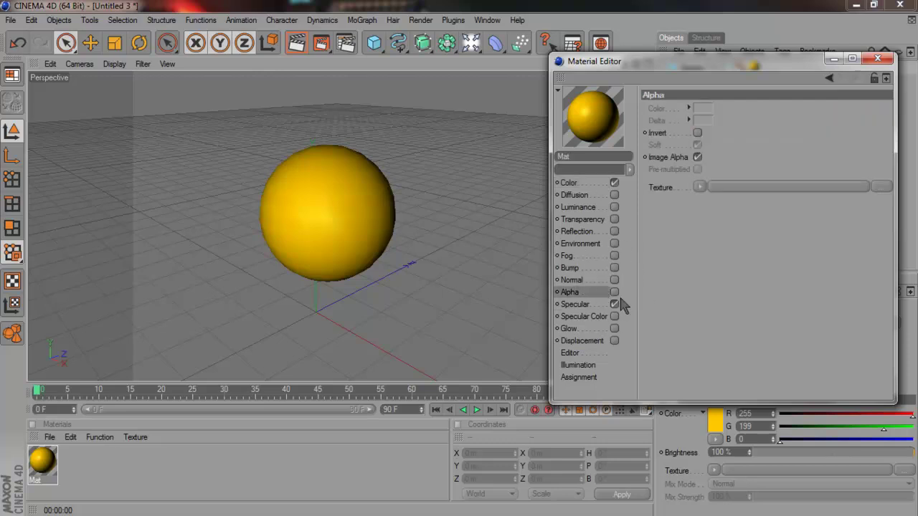
pyautogui.click(613, 293)
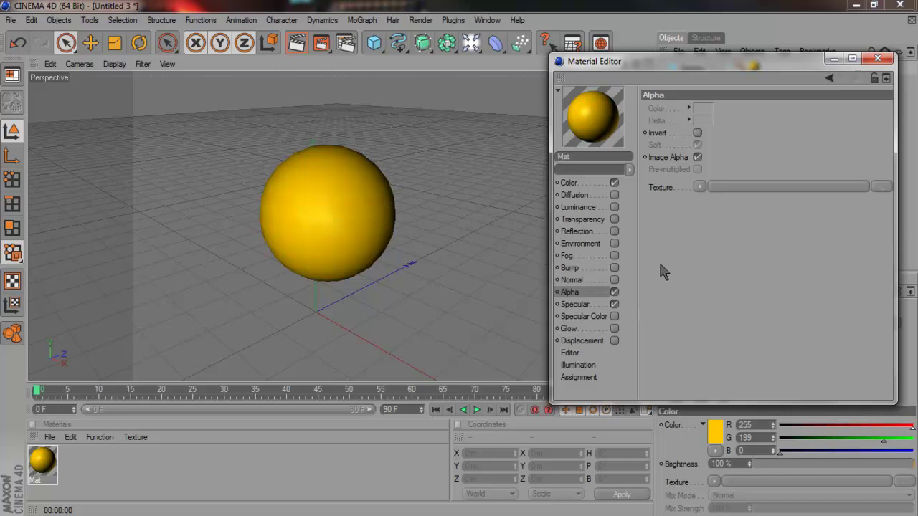
pyautogui.click(700, 188)
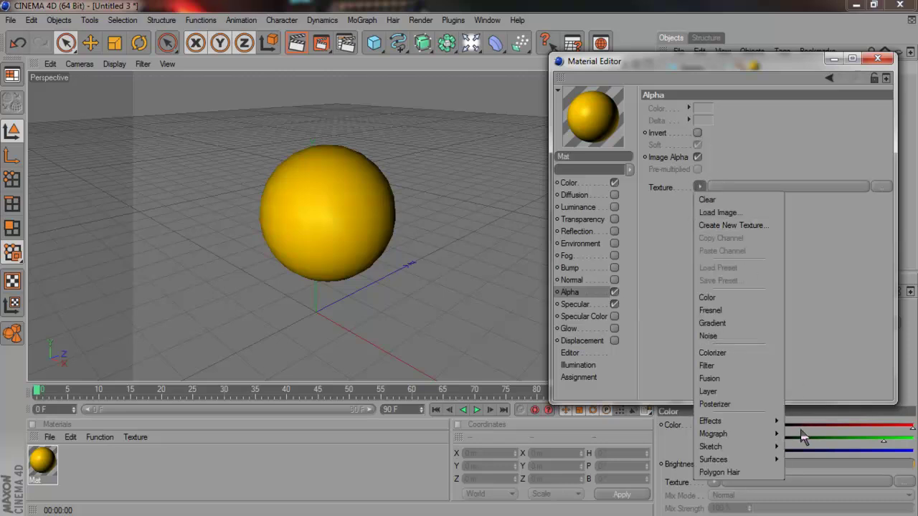
pyautogui.moveTo(760, 452)
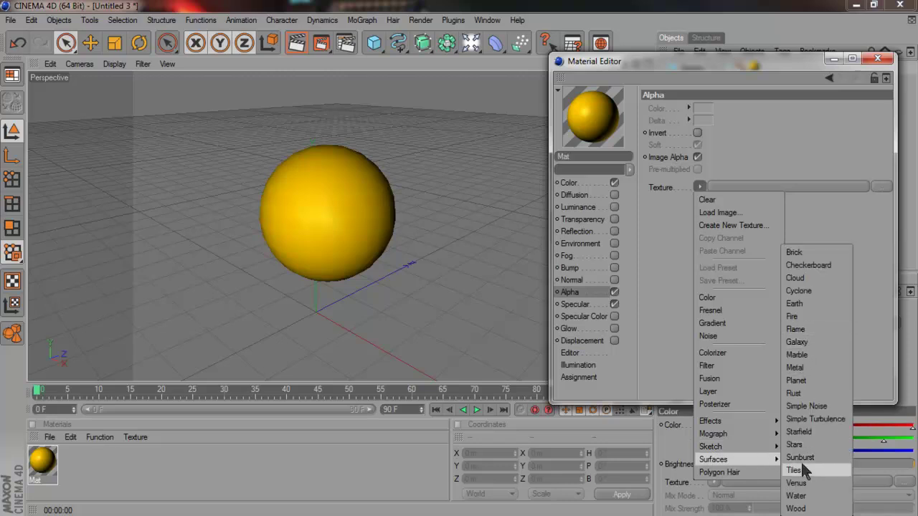
pyautogui.click(795, 470)
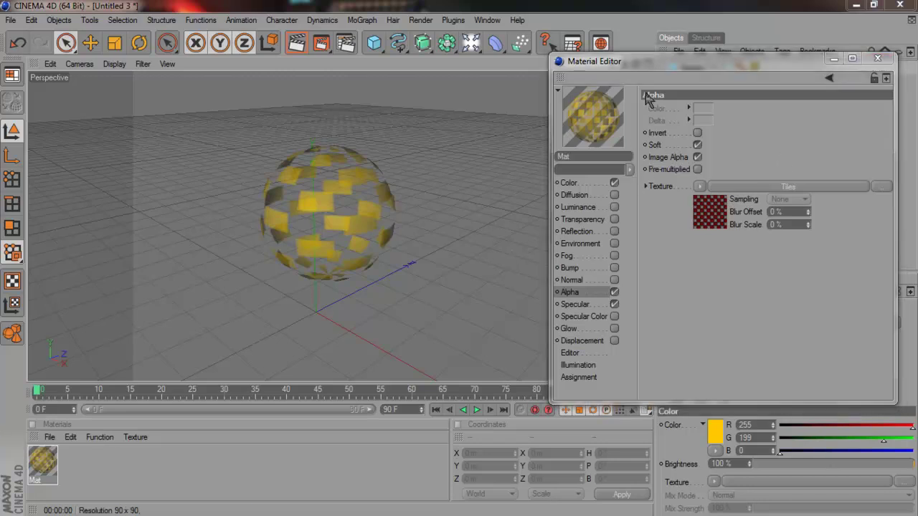
# Turn off Soft alpha, toggle Invert on and back off, and show the Tiles settings
pyautogui.click(697, 145)
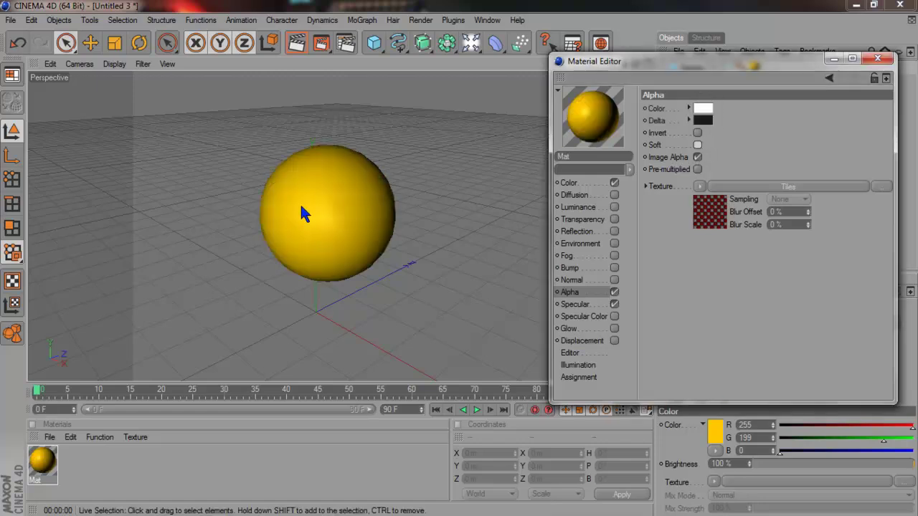
pyautogui.click(697, 133)
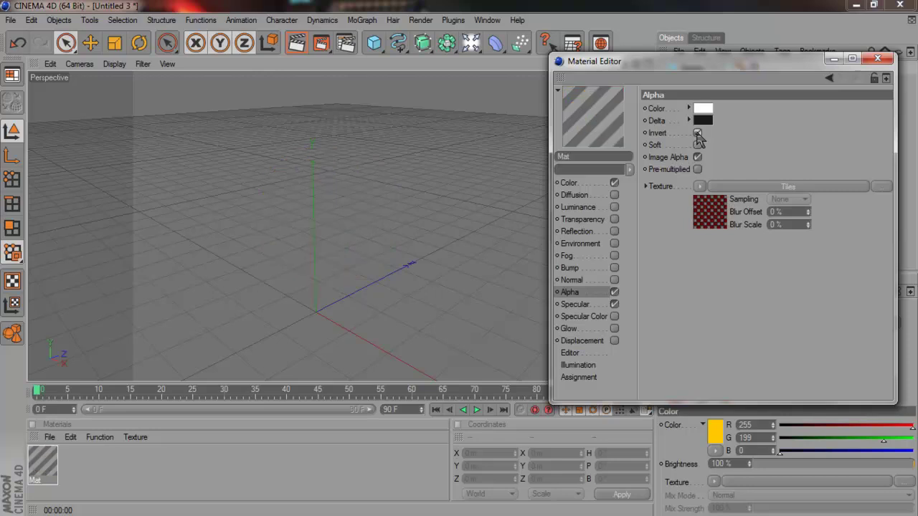
pyautogui.click(697, 133)
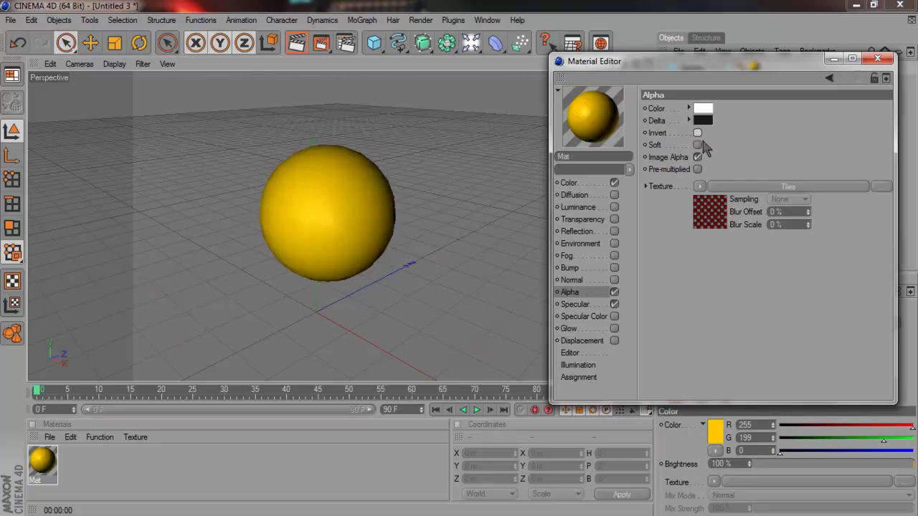
pyautogui.click(732, 188)
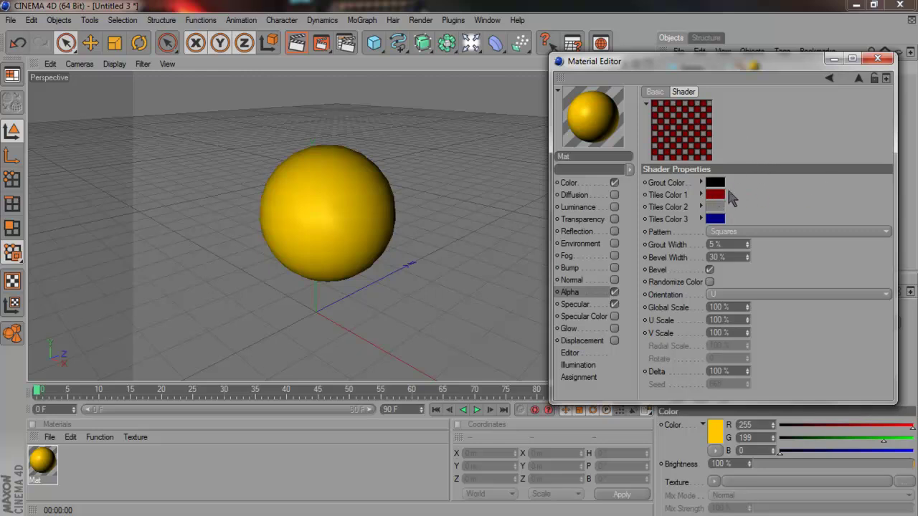
# Set the Tiles shader's Tiles Color 3 to white
pyautogui.click(669, 183)
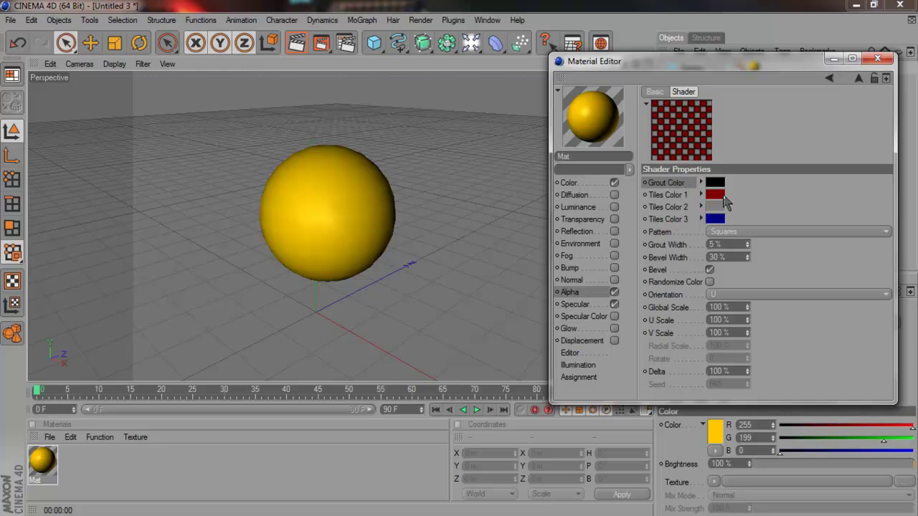
pyautogui.click(673, 220)
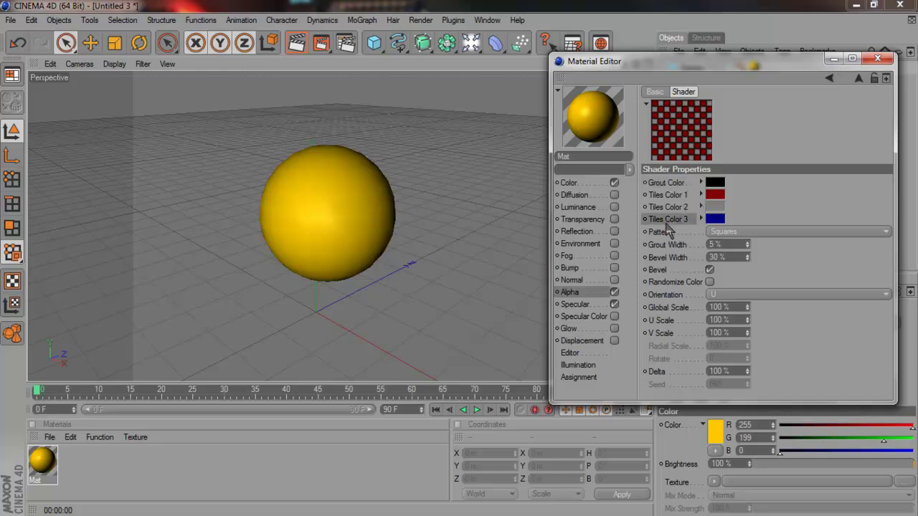
pyautogui.click(715, 220)
pyautogui.moveTo(713, 221); pyautogui.dragTo(617, 180)
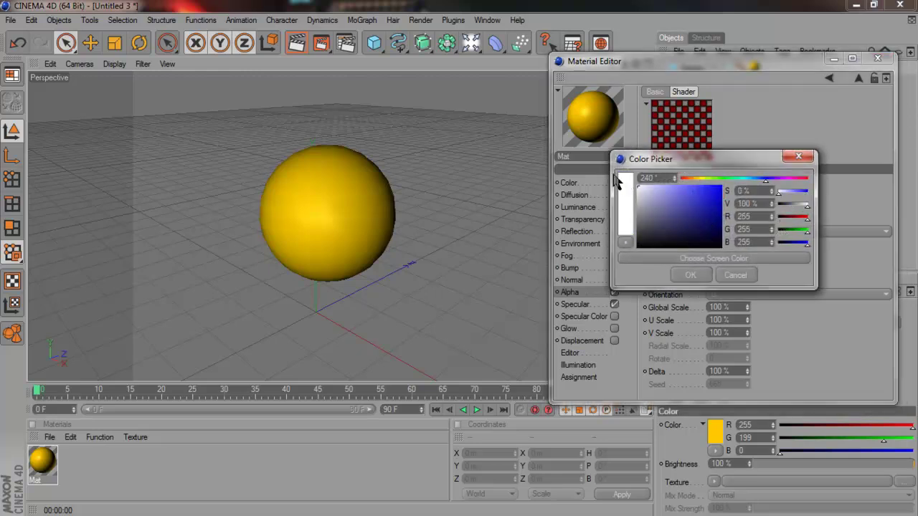
pyautogui.click(687, 276)
pyautogui.click(715, 219)
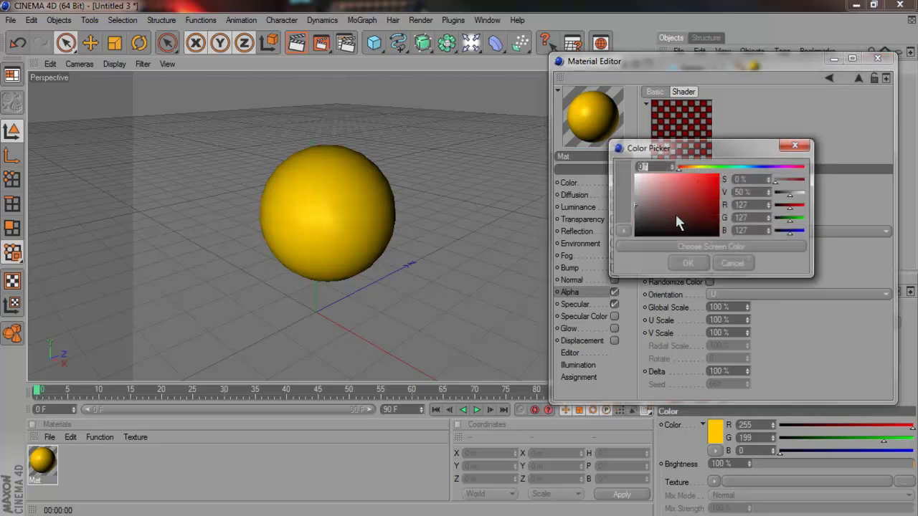
pyautogui.click(687, 264)
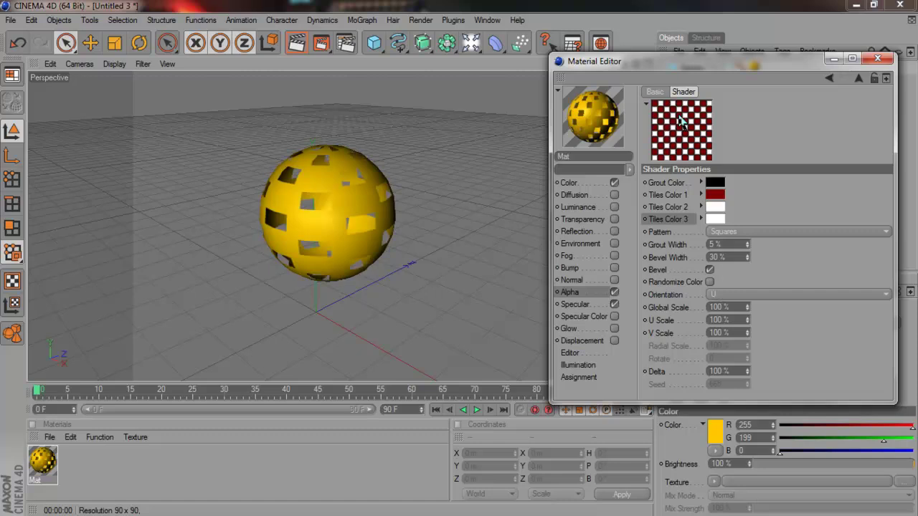
# Set Tiles Color 1 to yellow and the Grout Color to near-white
pyautogui.click(715, 195)
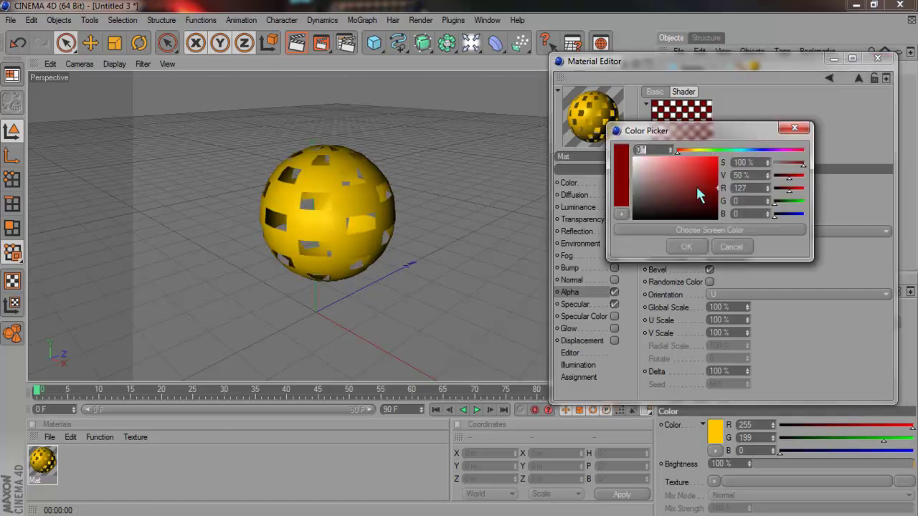
pyautogui.click(697, 153)
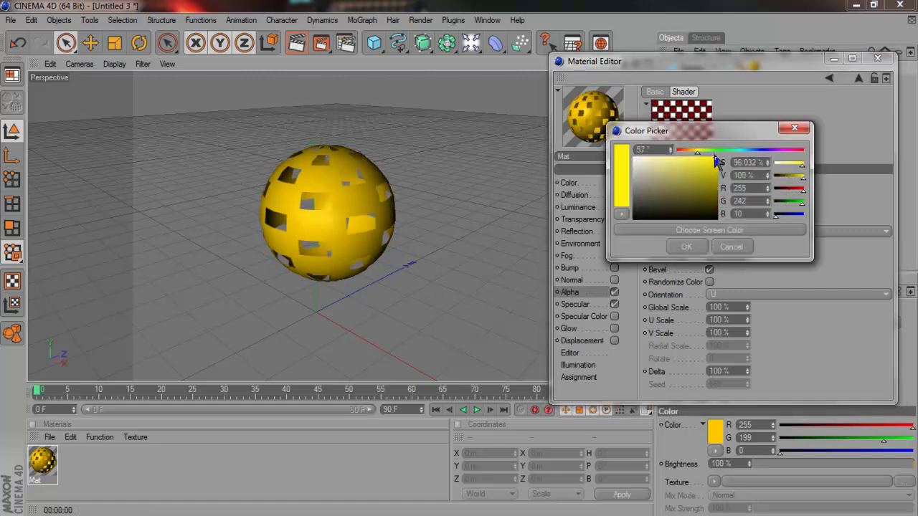
pyautogui.click(687, 246)
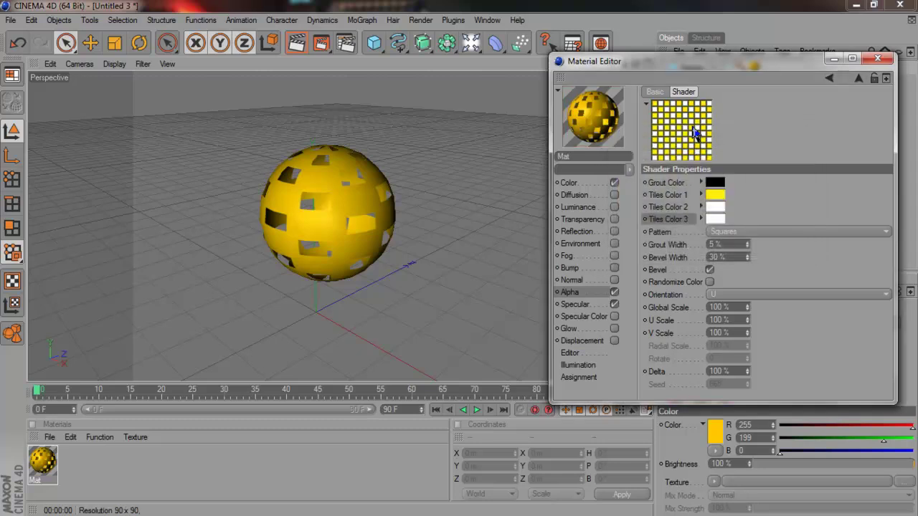
pyautogui.click(715, 182)
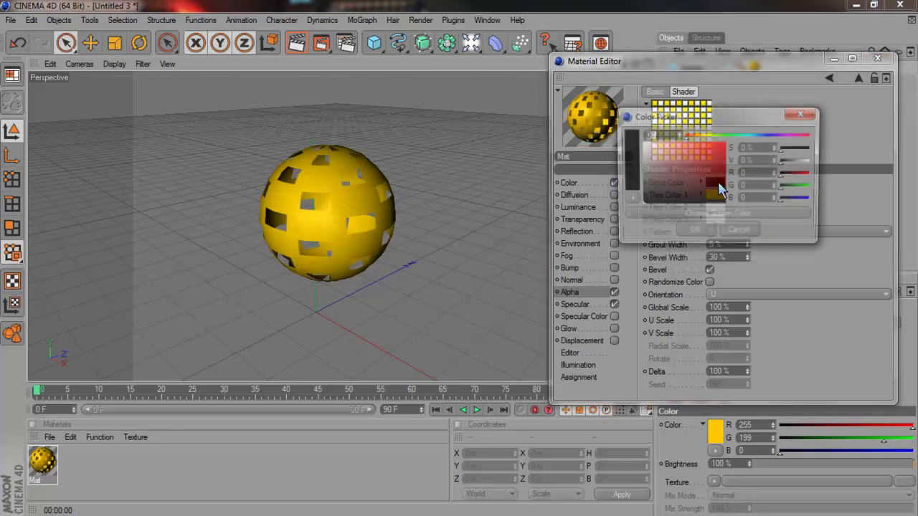
pyautogui.moveTo(678, 154); pyautogui.dragTo(645, 143)
pyautogui.click(695, 231)
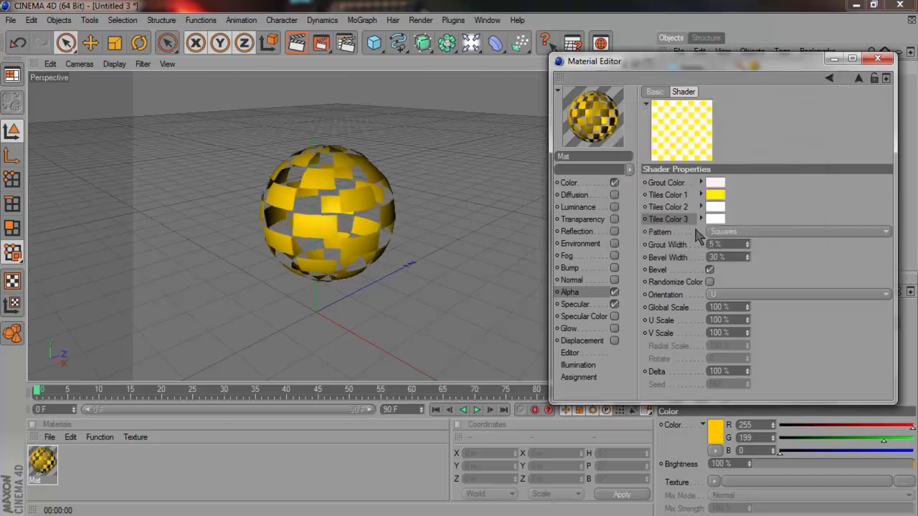
# Toggle the Alpha Invert on to compare, then turn it back off
pyautogui.click(595, 293)
pyautogui.click(697, 133)
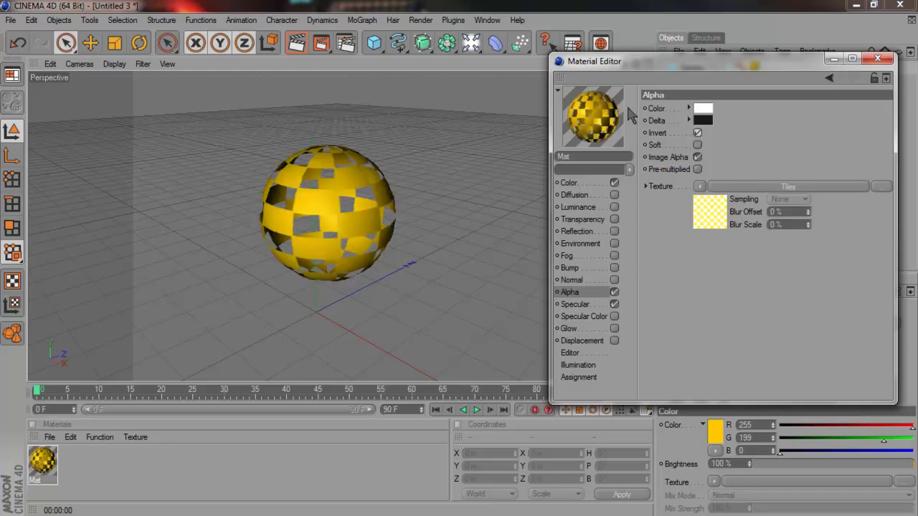
pyautogui.moveTo(733, 68); pyautogui.dragTo(733, 103)
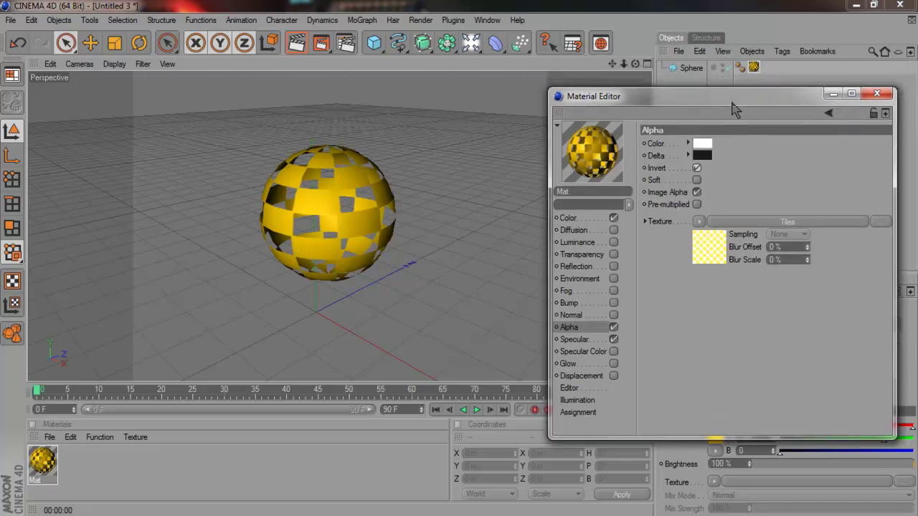
pyautogui.keyDown('alt'); pyautogui.moveTo(425, 258); pyautogui.dragTo(459, 271); pyautogui.keyUp('alt')
pyautogui.click(696, 169)
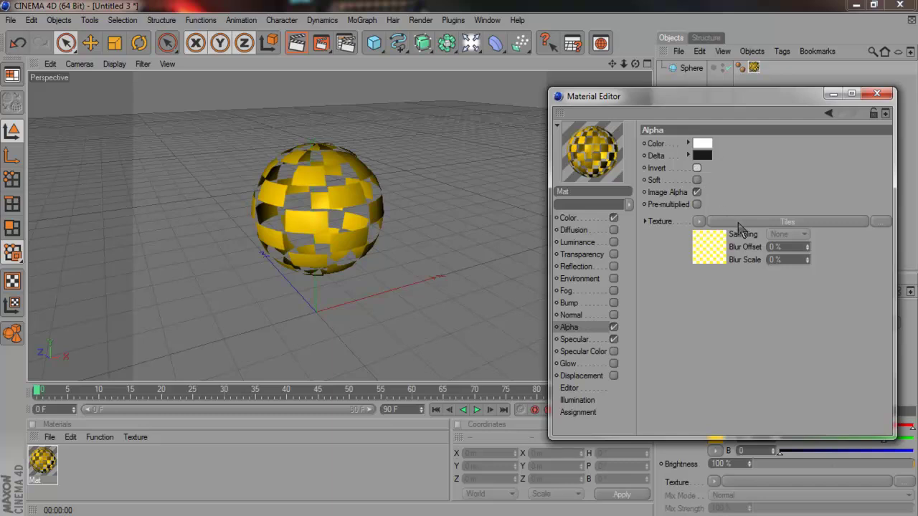
# Preview the Spiral 1, Hexagons, Circles 3, Sawtooth 2 and Squares tile patterns
pyautogui.click(738, 222)
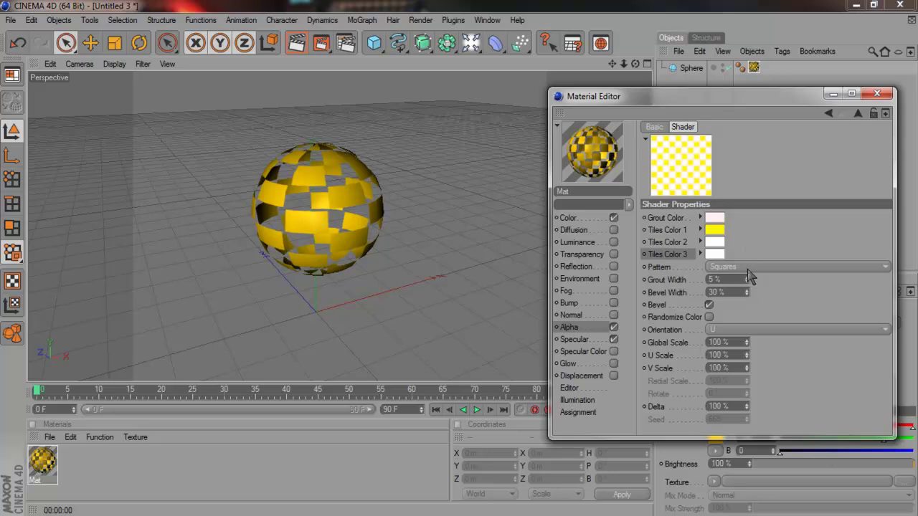
pyautogui.click(739, 269)
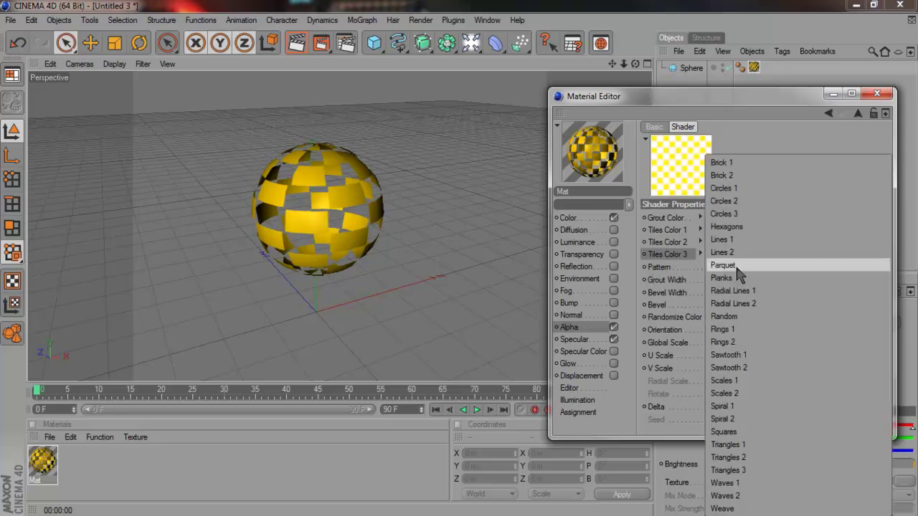
pyautogui.click(776, 407)
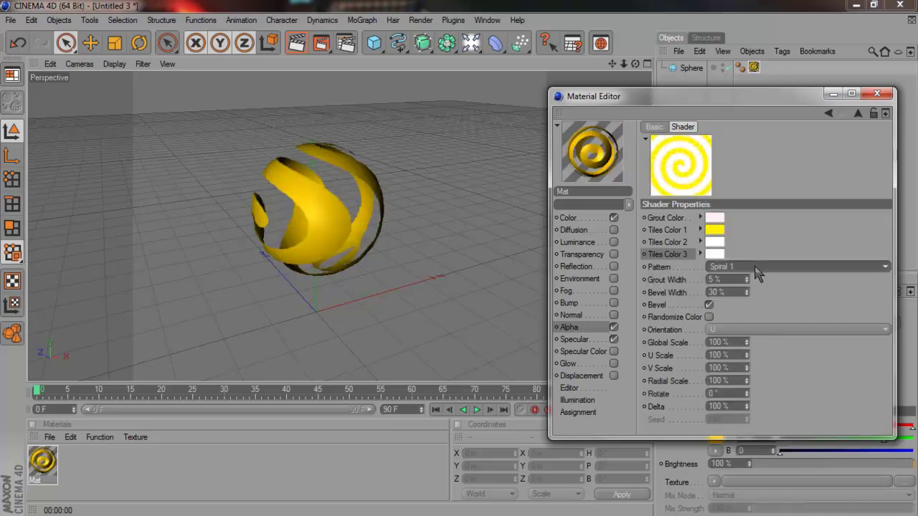
pyautogui.click(755, 267)
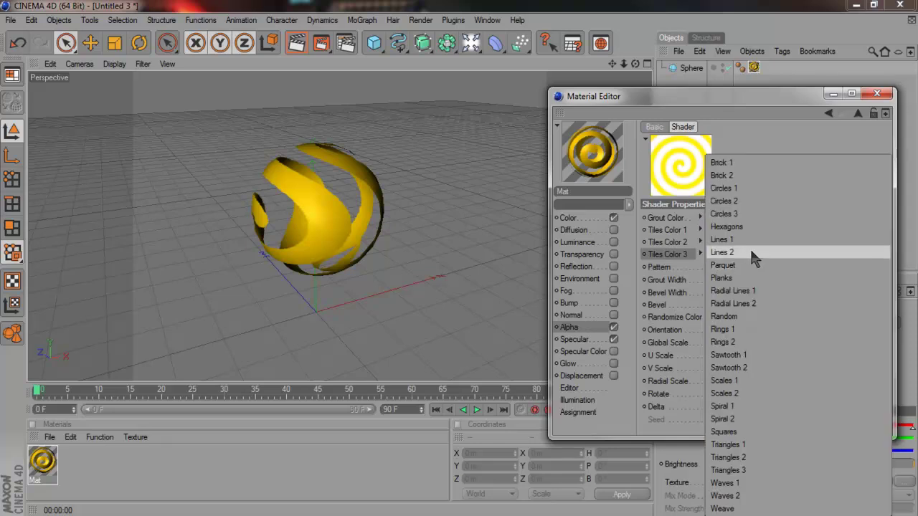
pyautogui.click(749, 223)
pyautogui.click(758, 267)
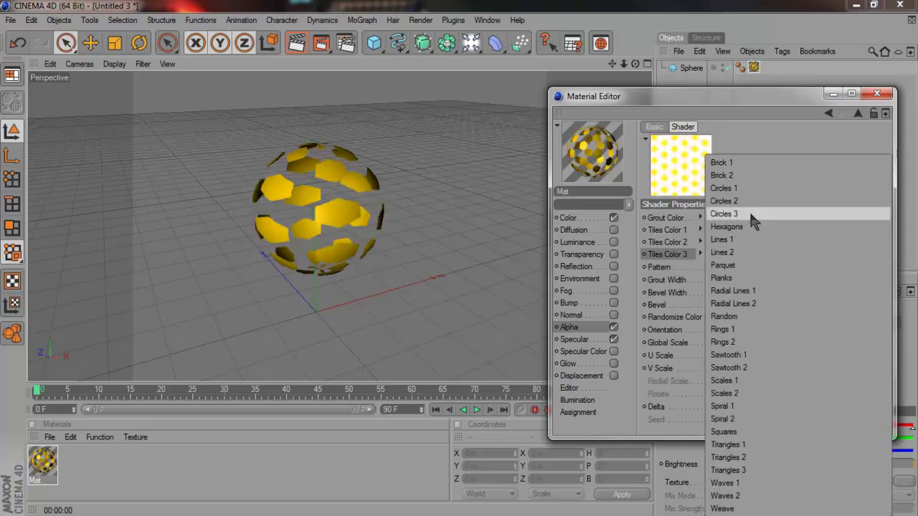
pyautogui.click(764, 210)
pyautogui.click(769, 266)
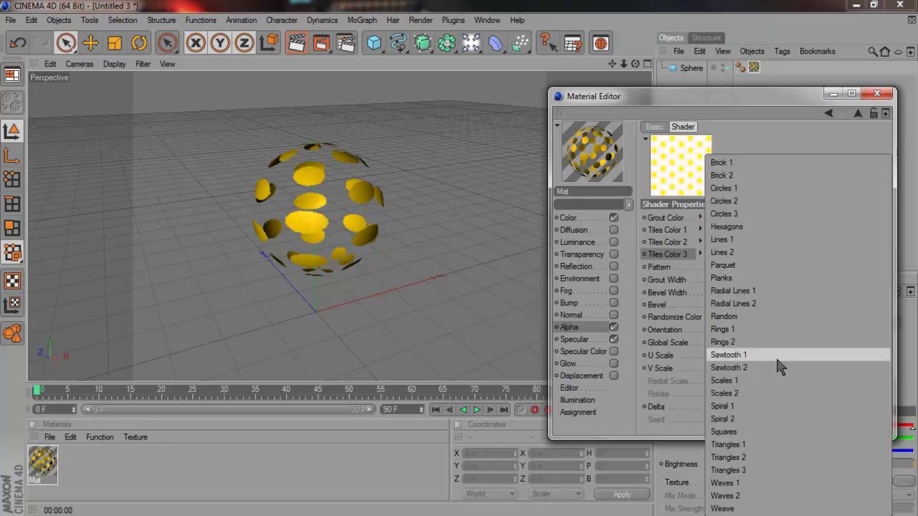
pyautogui.click(762, 379)
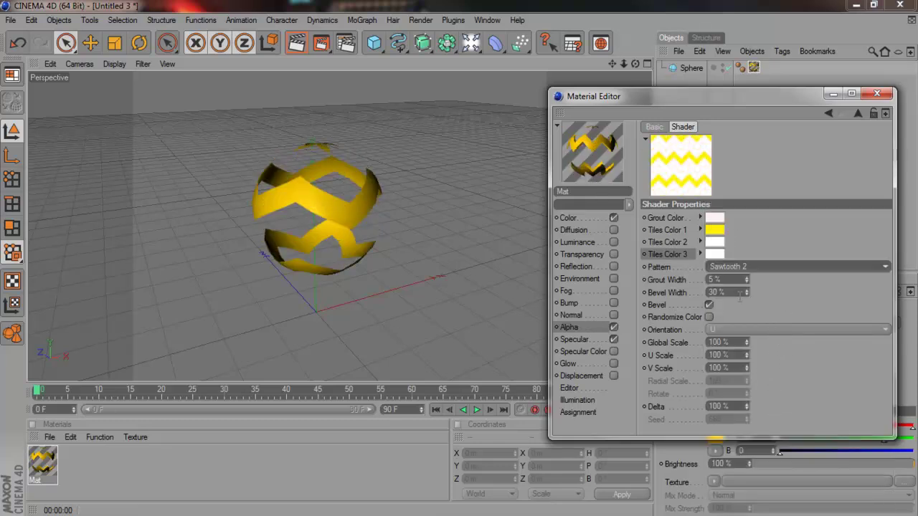
pyautogui.click(754, 267)
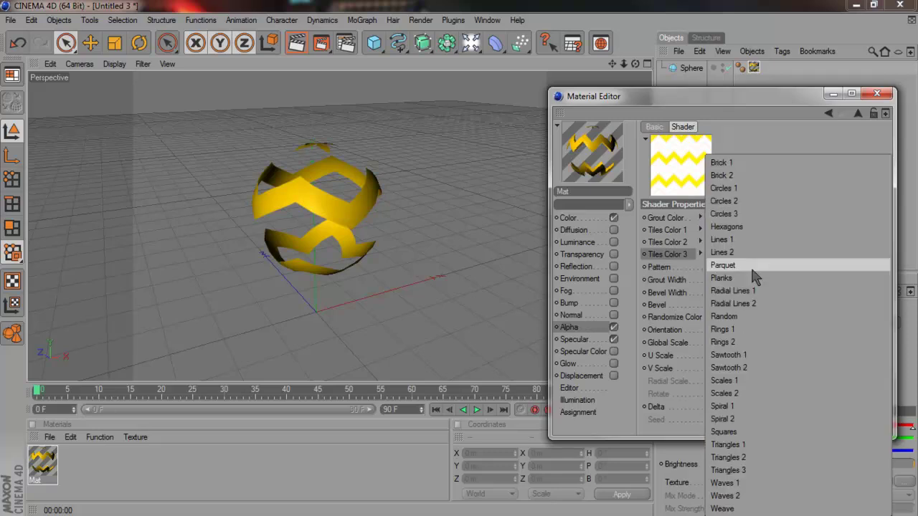
pyautogui.click(779, 431)
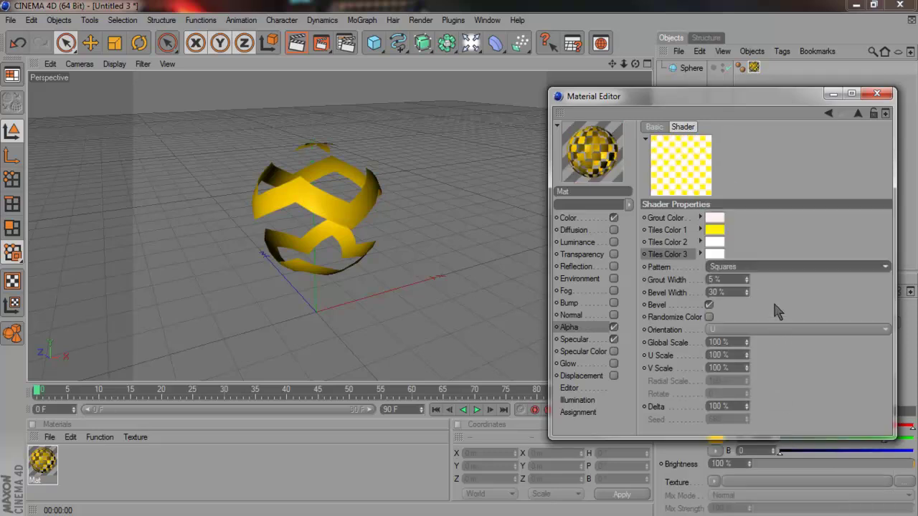
# Try Weave, Waves 1, Radial Lines 1 and Brick 1, then settle on Brick 2
pyautogui.click(774, 265)
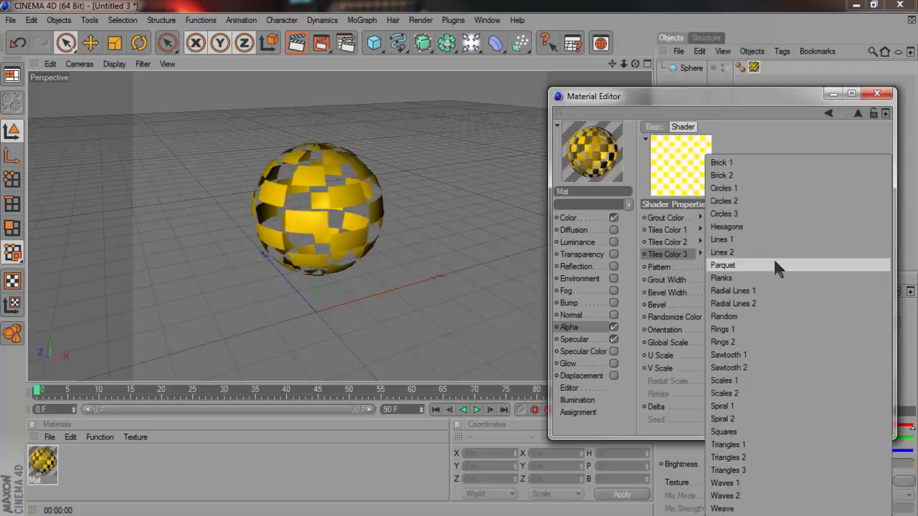
pyautogui.click(760, 507)
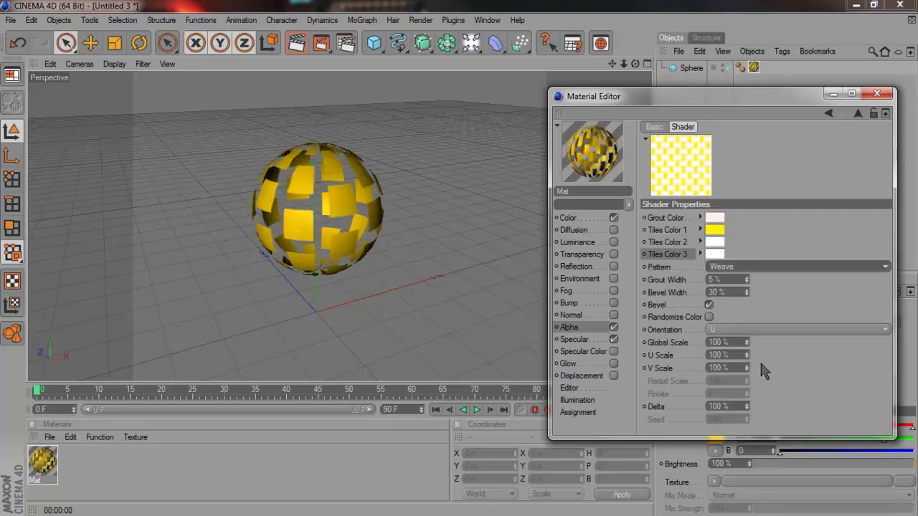
pyautogui.click(782, 265)
pyautogui.click(769, 488)
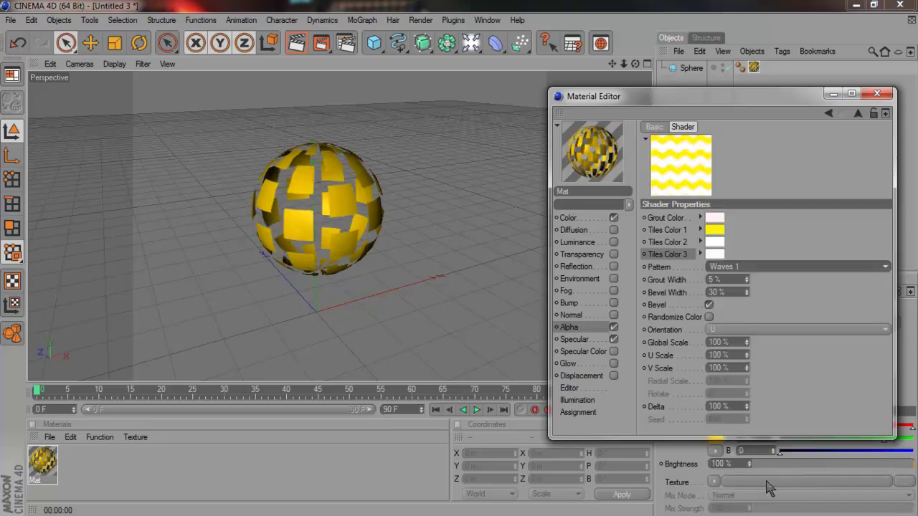
pyautogui.click(806, 267)
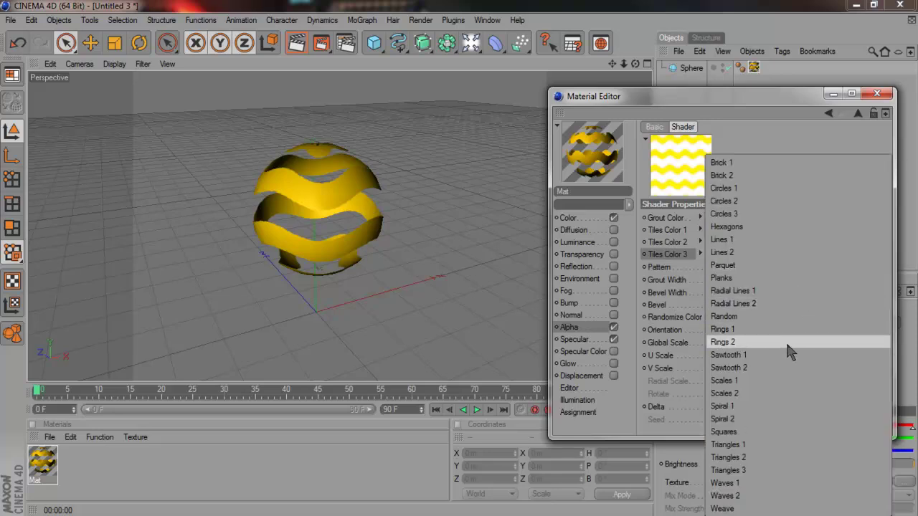
pyautogui.click(774, 290)
pyautogui.click(778, 266)
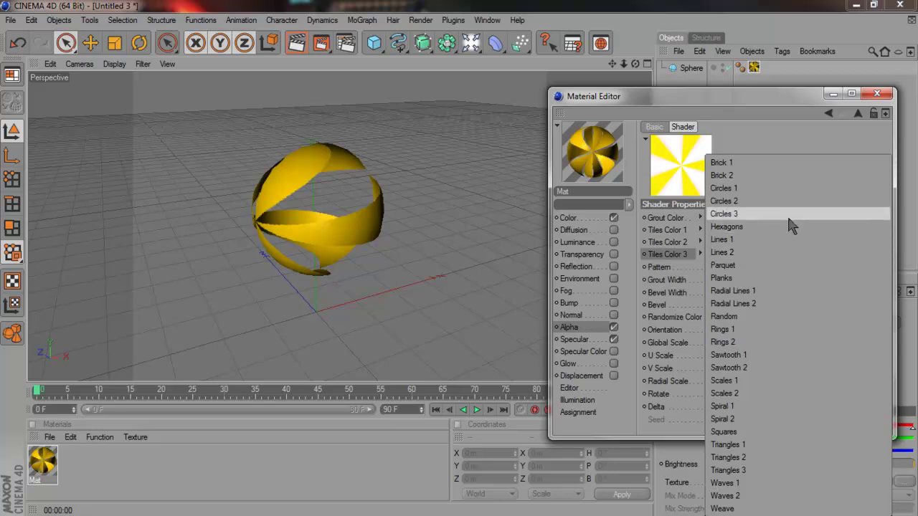
pyautogui.click(792, 163)
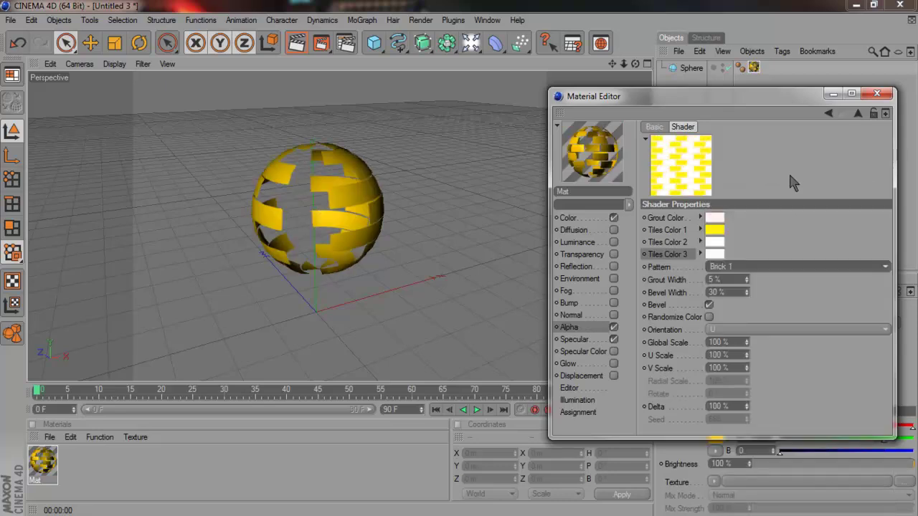
pyautogui.click(772, 267)
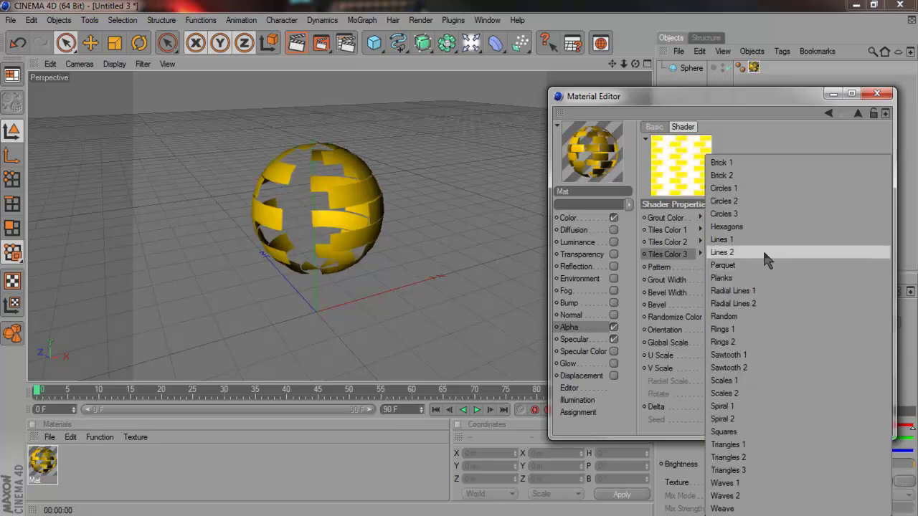
pyautogui.click(749, 176)
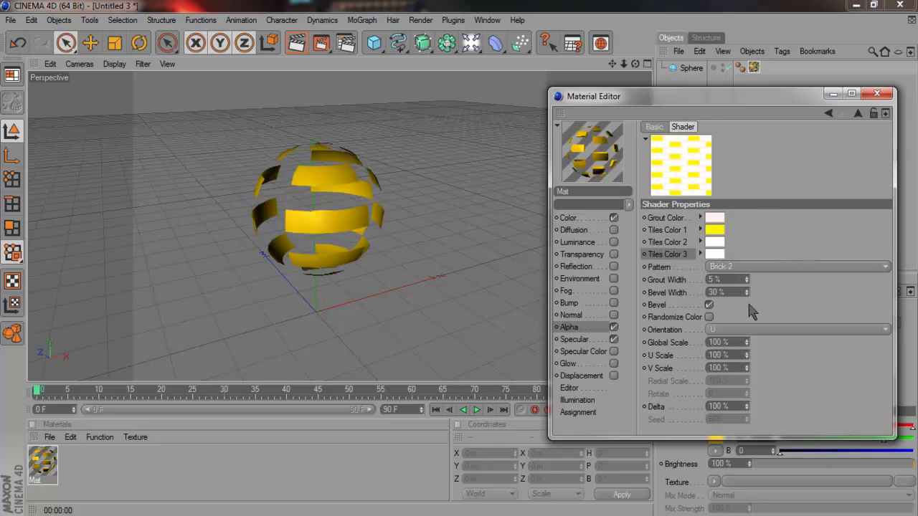
# Keyframe Global Scale at 0% on frame 0 and 100% on frame 50, then close the editor
pyautogui.click(41, 400)
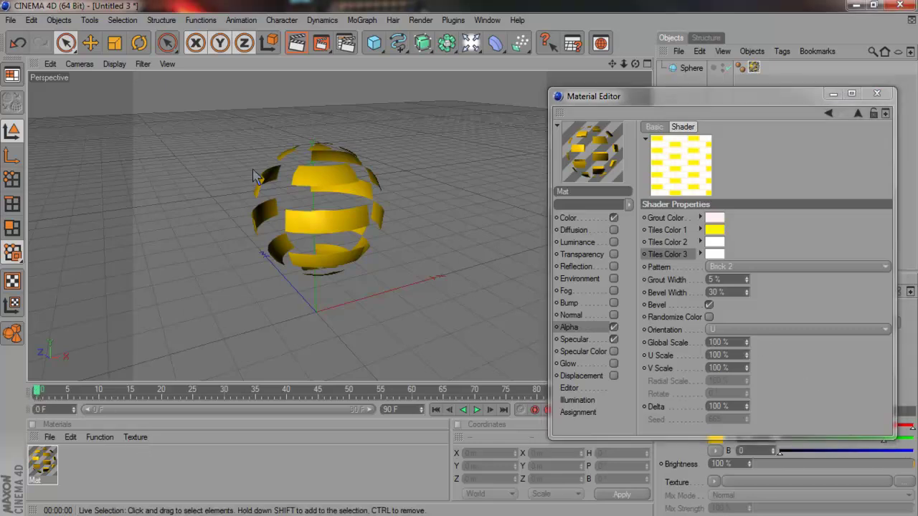
pyautogui.click(789, 302)
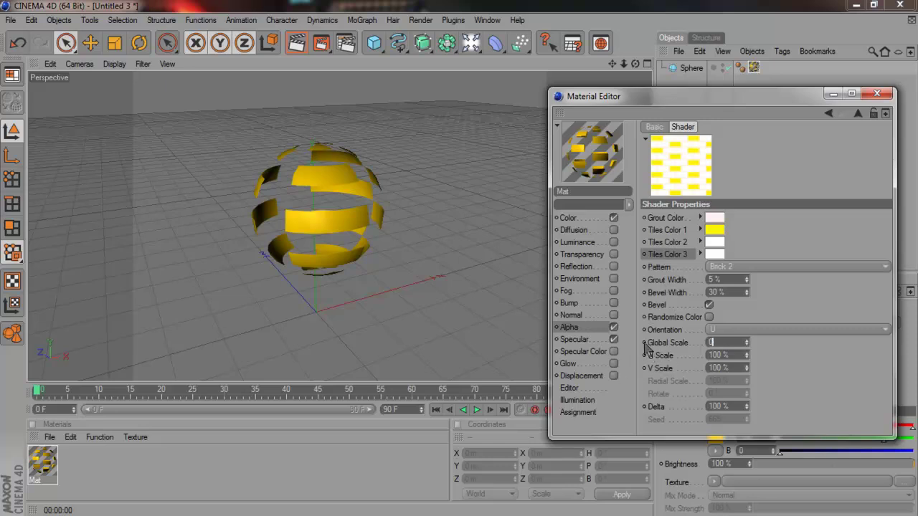
pyautogui.press('Return')
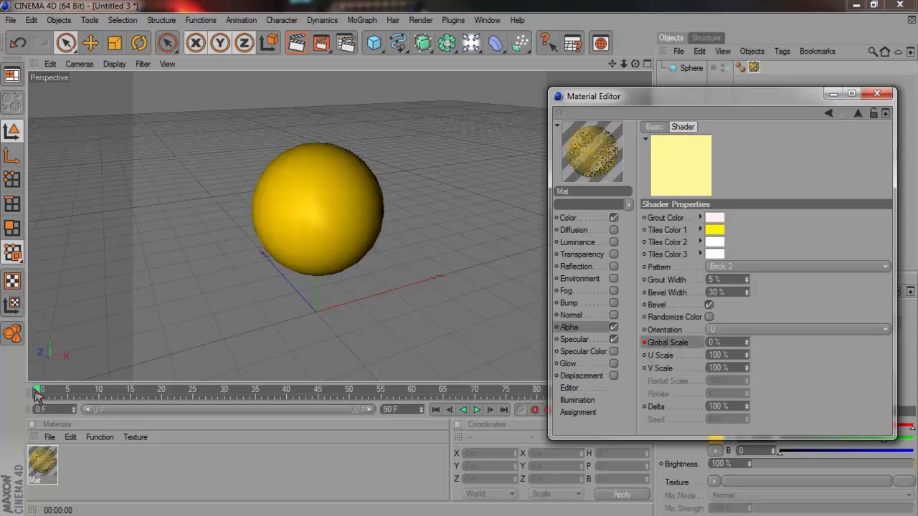
pyautogui.moveTo(40, 405)
pyautogui.mouseDown()
pyautogui.moveTo(262, 395)
pyautogui.moveTo(37, 397)
pyautogui.moveTo(353, 417)
pyautogui.mouseUp()
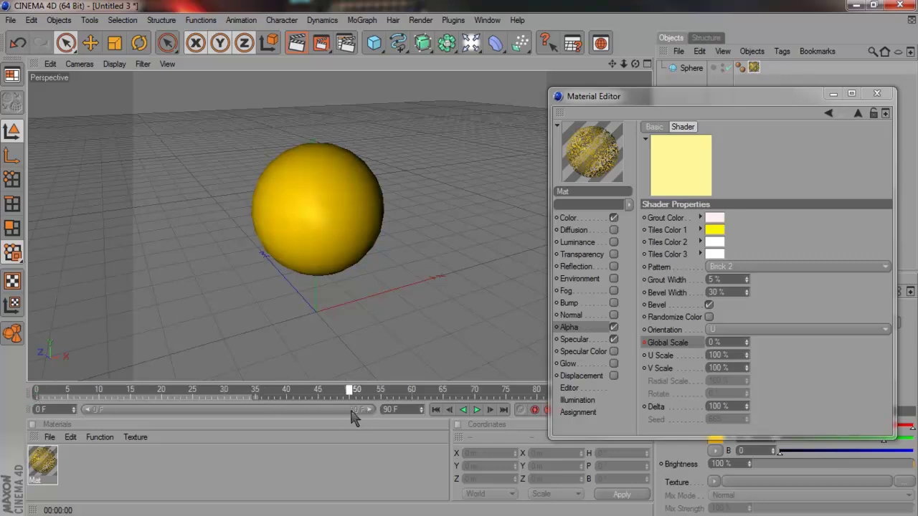
pyautogui.click(726, 343)
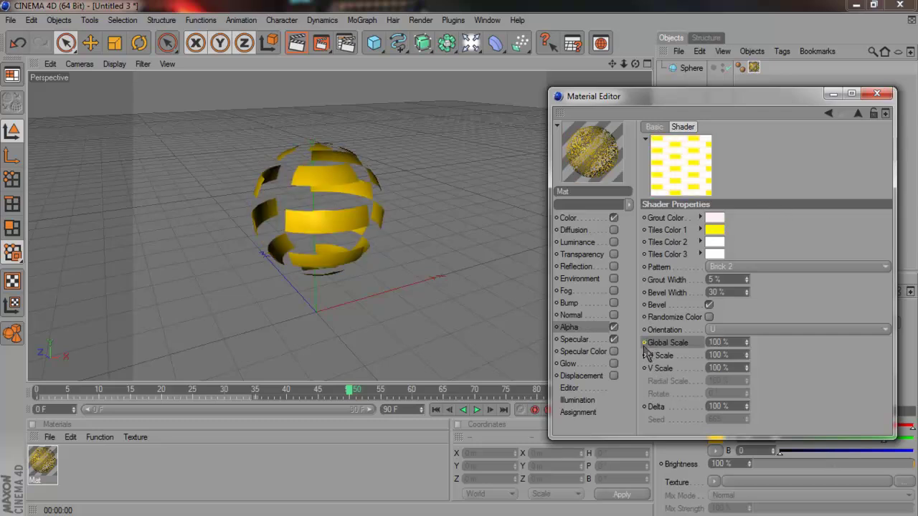
pyautogui.click(876, 95)
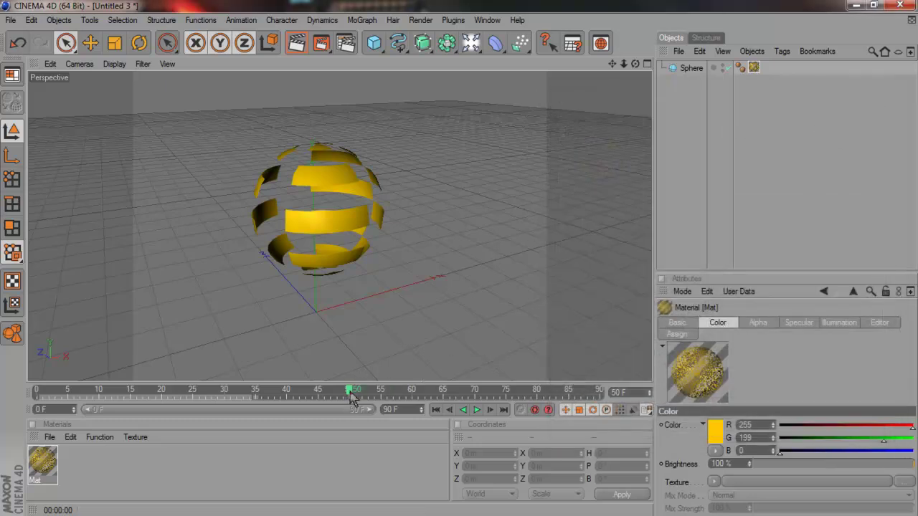
pyautogui.moveTo(352, 399); pyautogui.dragTo(29, 410)
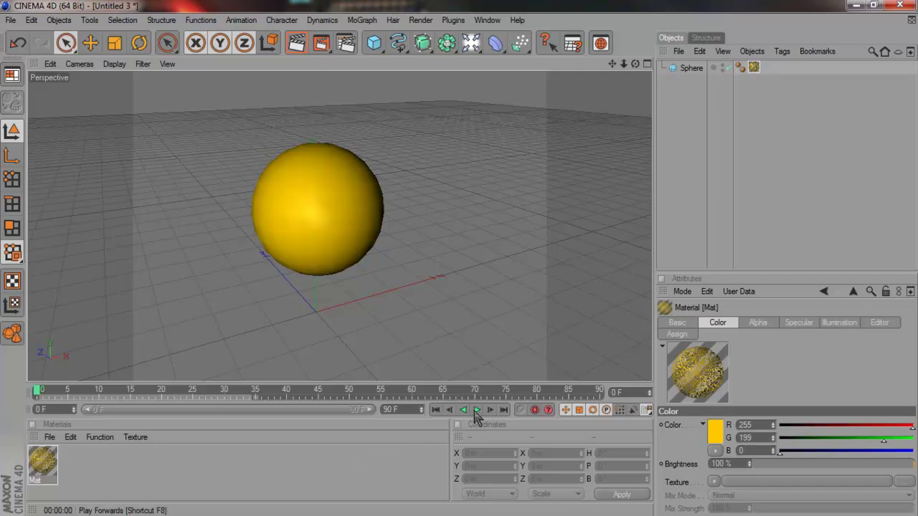
pyautogui.click(476, 410)
pyautogui.click(476, 410)
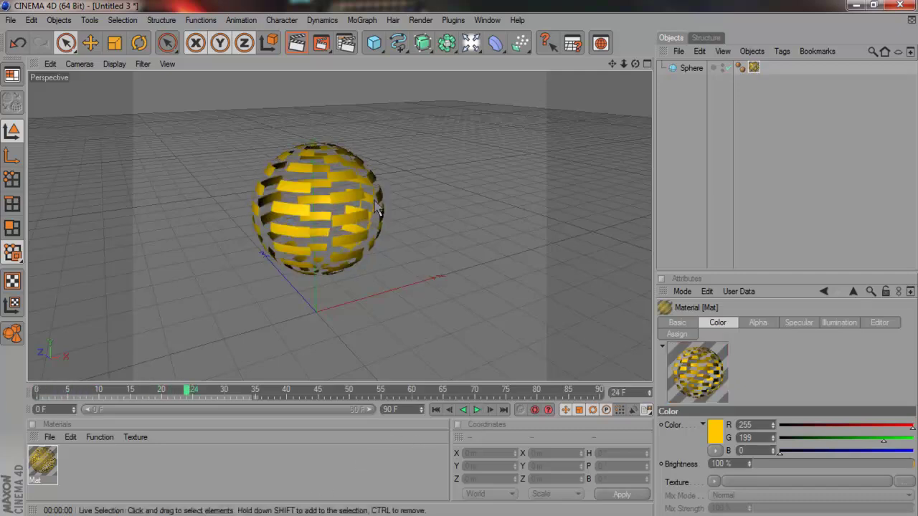
pyautogui.click(294, 45)
pyautogui.scroll(5, 314, 215)
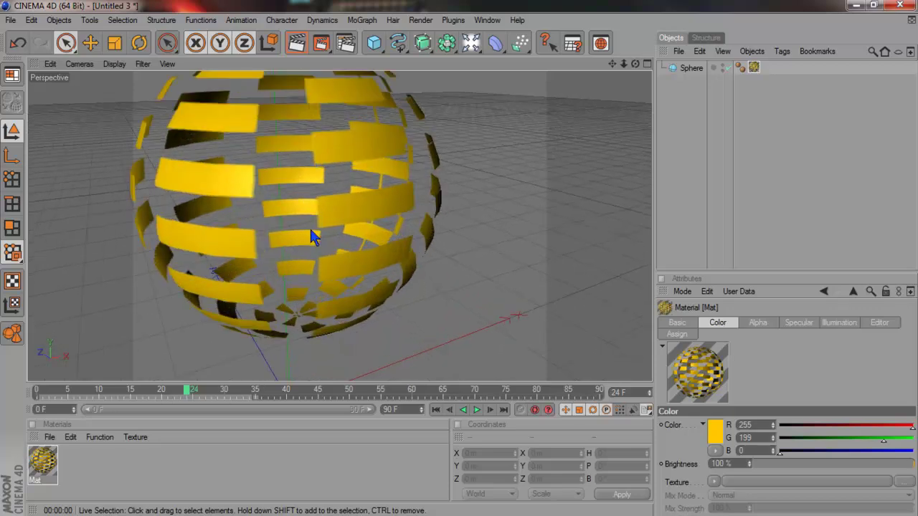
pyautogui.scroll(3, 314, 237)
pyautogui.click(297, 44)
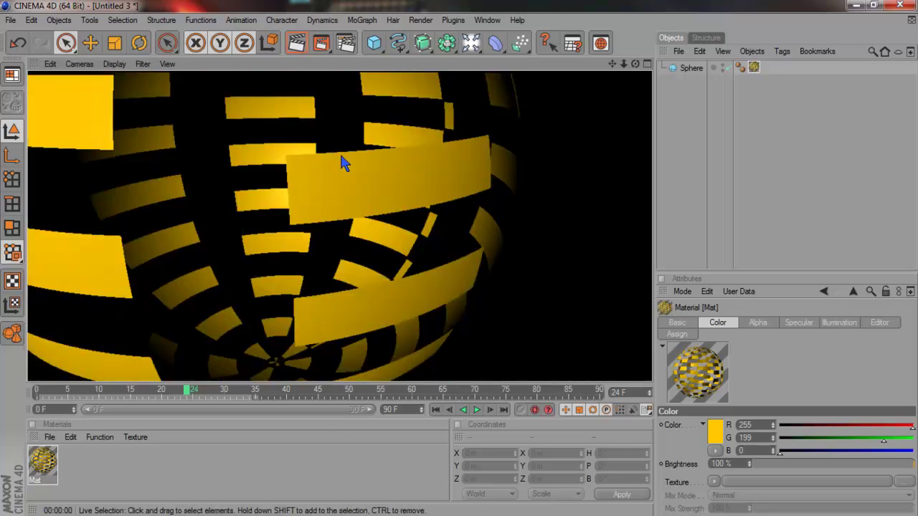
pyautogui.scroll(-8, 412, 150)
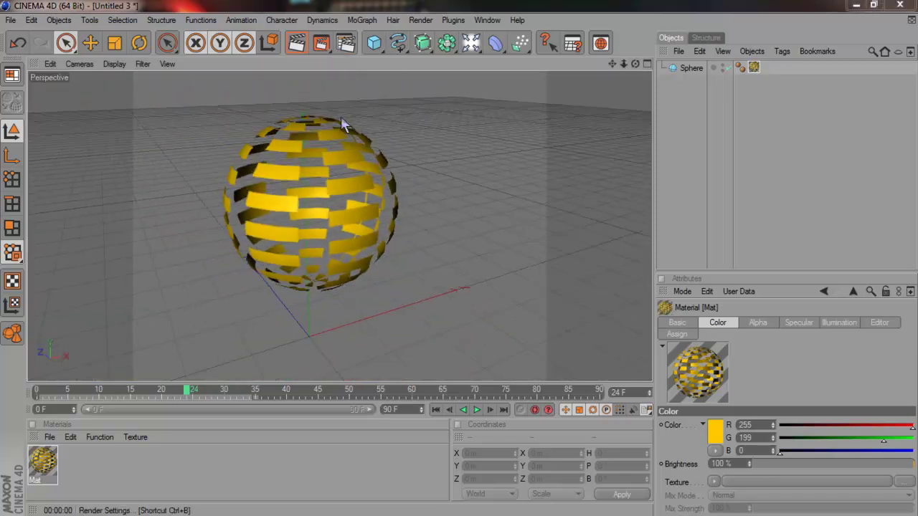
# Set the render output size to 1280 x 720 in Render Settings
pyautogui.hotkey('ctrl', 'b')
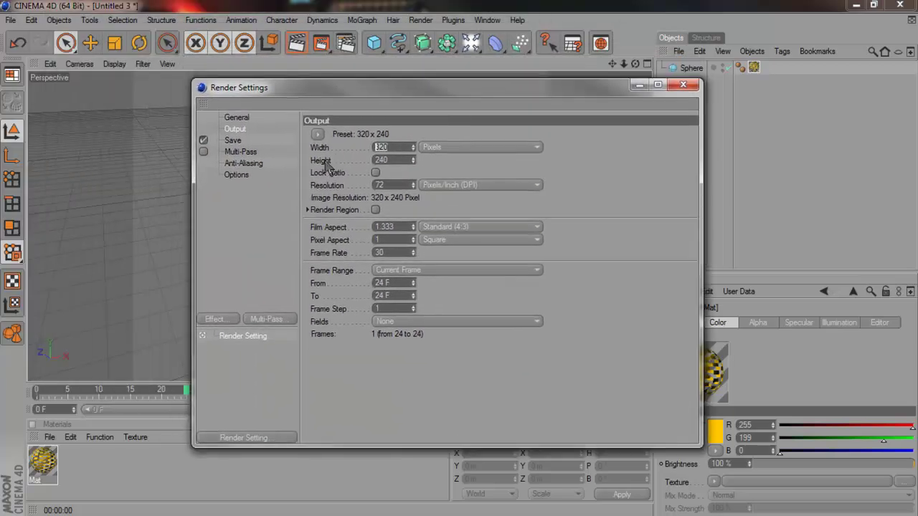
pyautogui.press('Return')
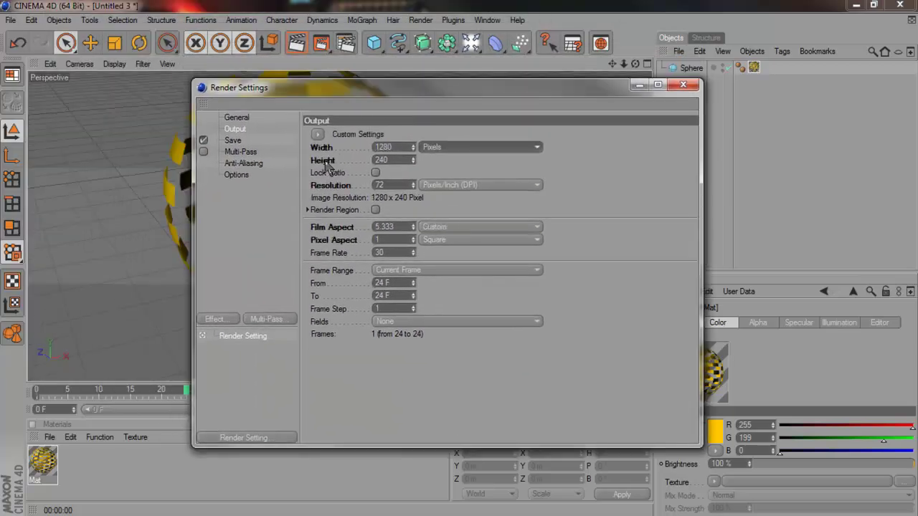
pyautogui.doubleClick(394, 159)
pyautogui.write('7')
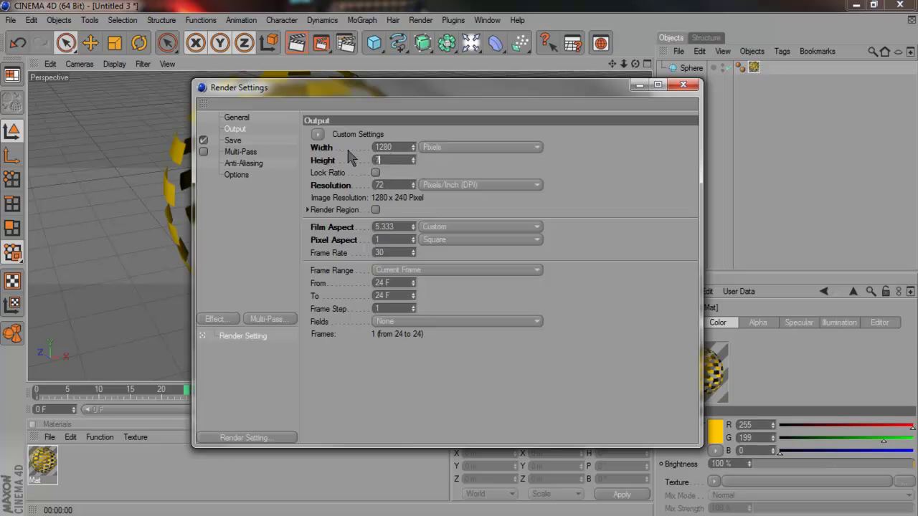
pyautogui.write('20')
# Set the Frame Range to All Frames (0 to 90) and show the Save options
pyautogui.click(485, 271)
pyautogui.click(464, 308)
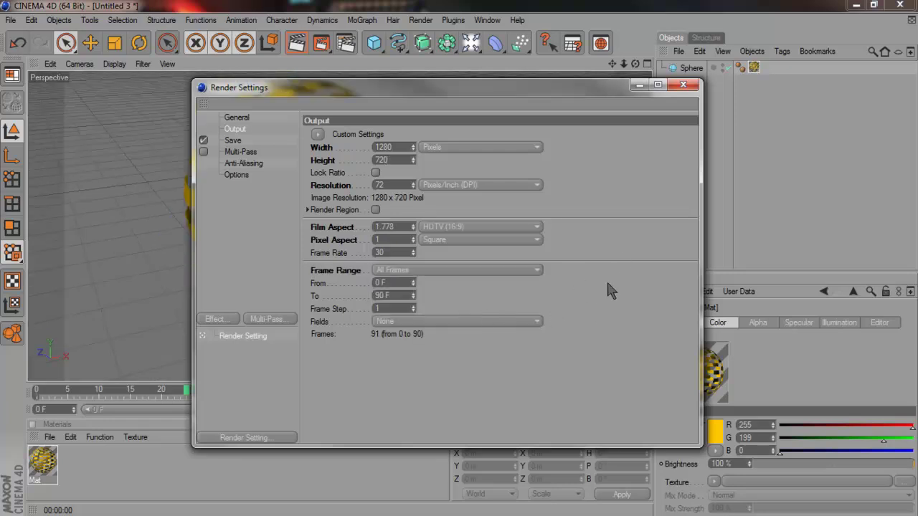
pyautogui.click(240, 143)
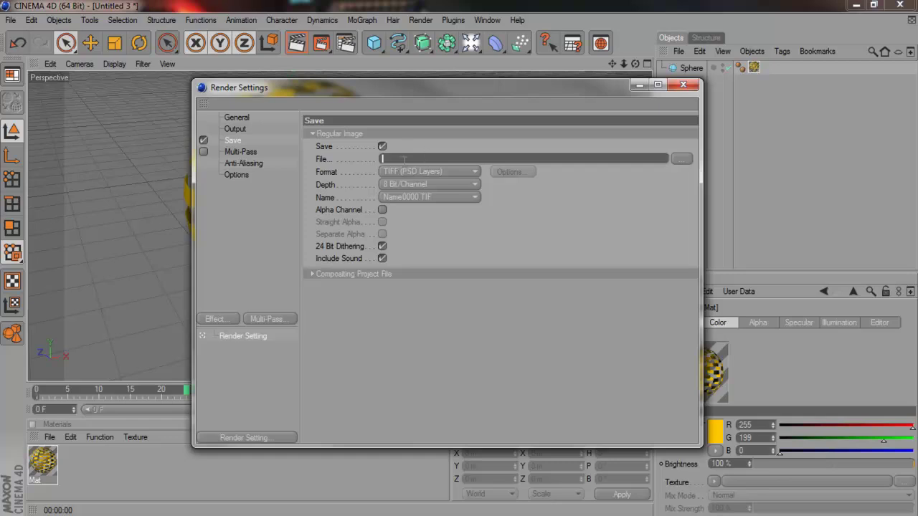
pyautogui.click(450, 178)
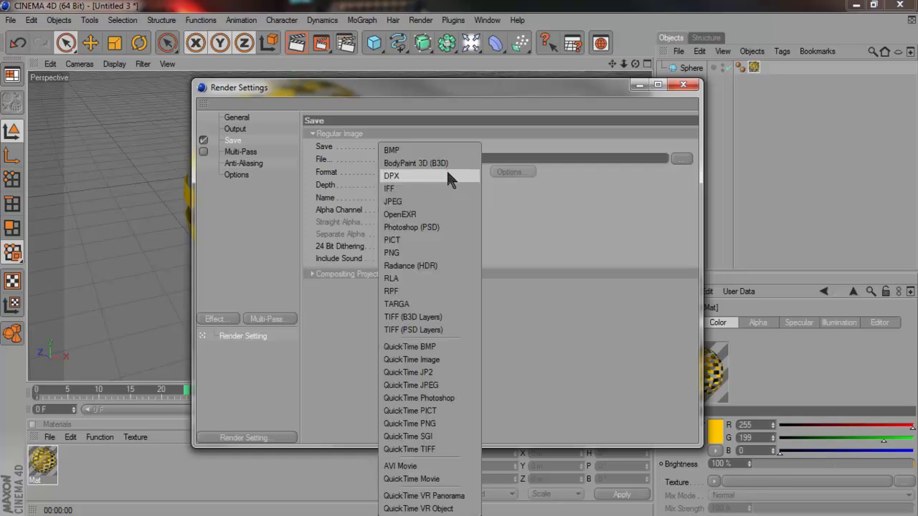
# Save renders as QuickTime Movie with Millions of Colors+ depth at 29.97 fps
pyautogui.click(439, 479)
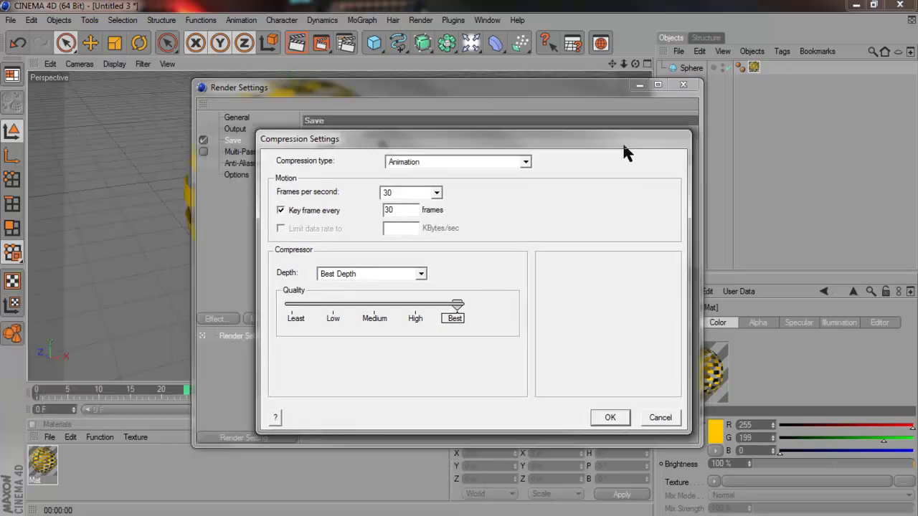
pyautogui.click(385, 198)
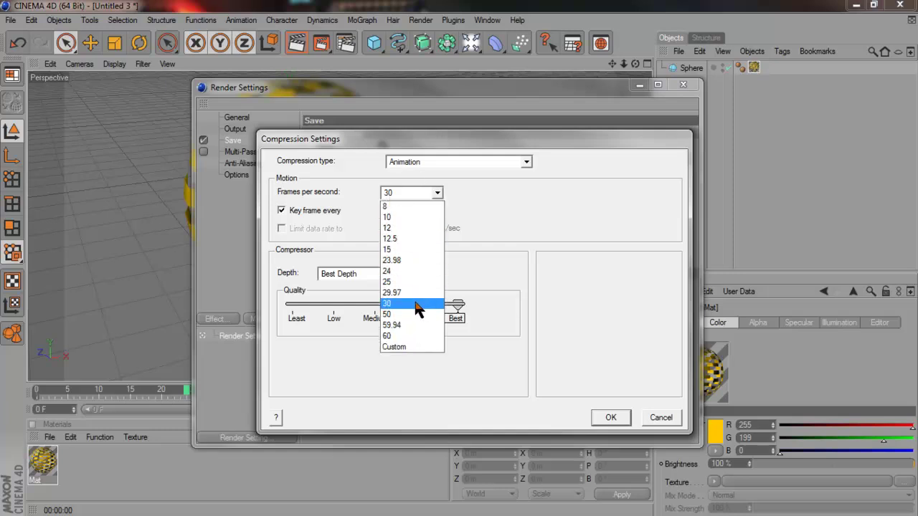
pyautogui.click(299, 208)
pyautogui.click(391, 276)
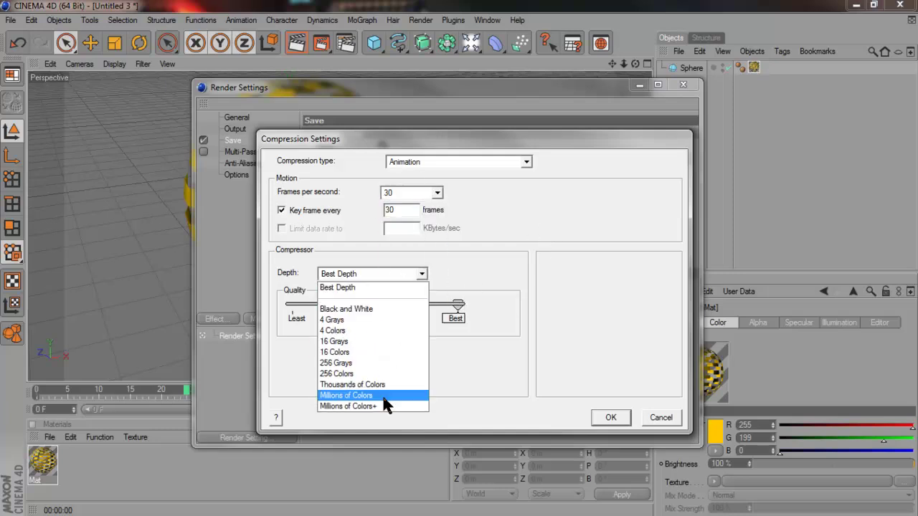
pyautogui.click(369, 409)
pyautogui.click(431, 191)
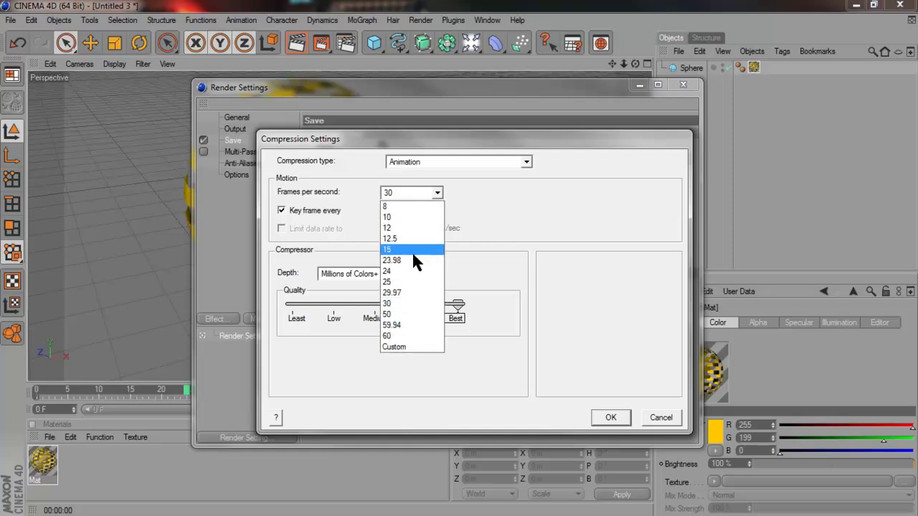
pyautogui.click(413, 291)
pyautogui.click(610, 418)
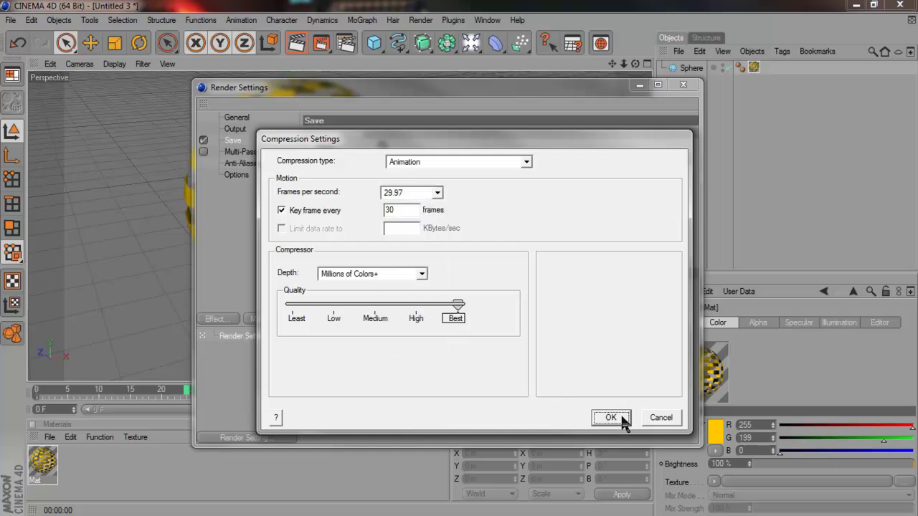
pyautogui.click(253, 164)
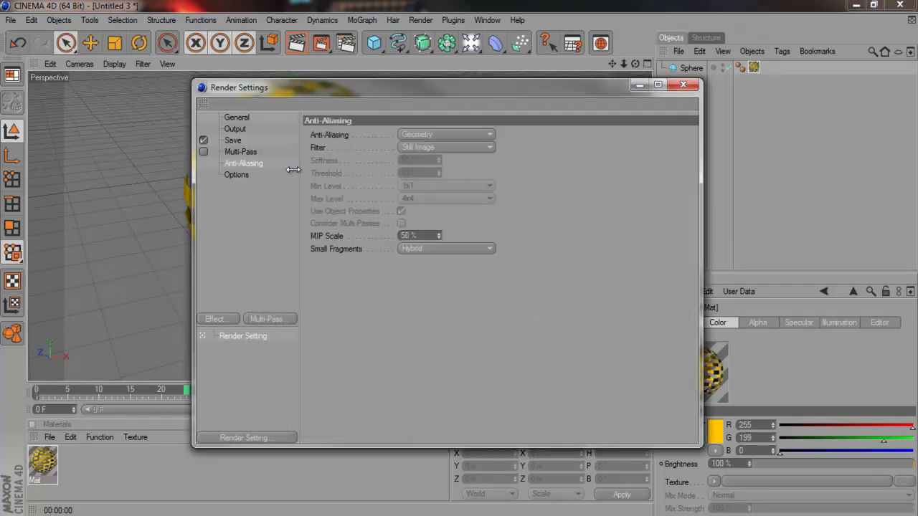
# Set anti-aliasing to Best quality with the Animation filter
pyautogui.click(421, 147)
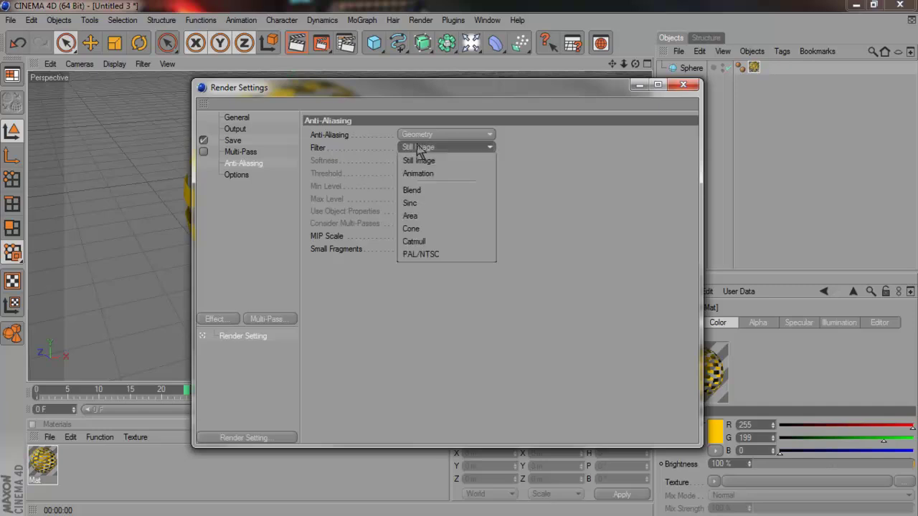
pyautogui.click(445, 174)
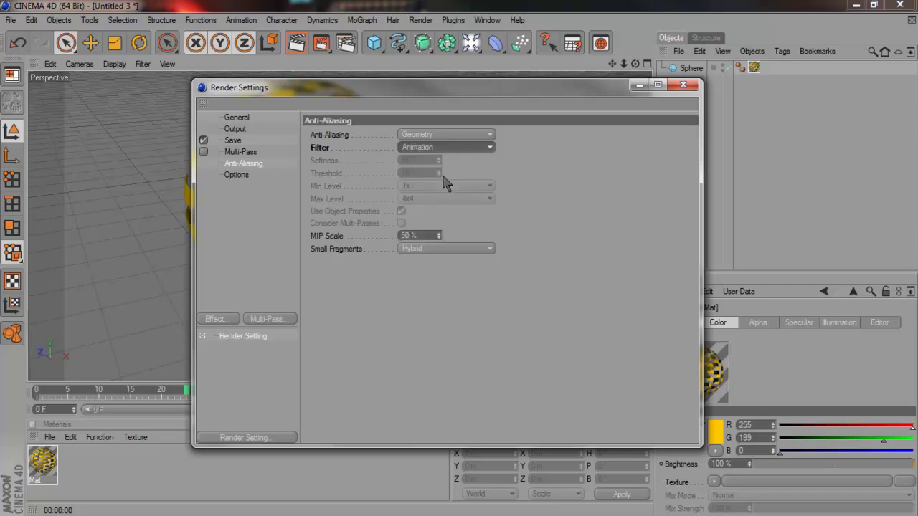
pyautogui.click(432, 135)
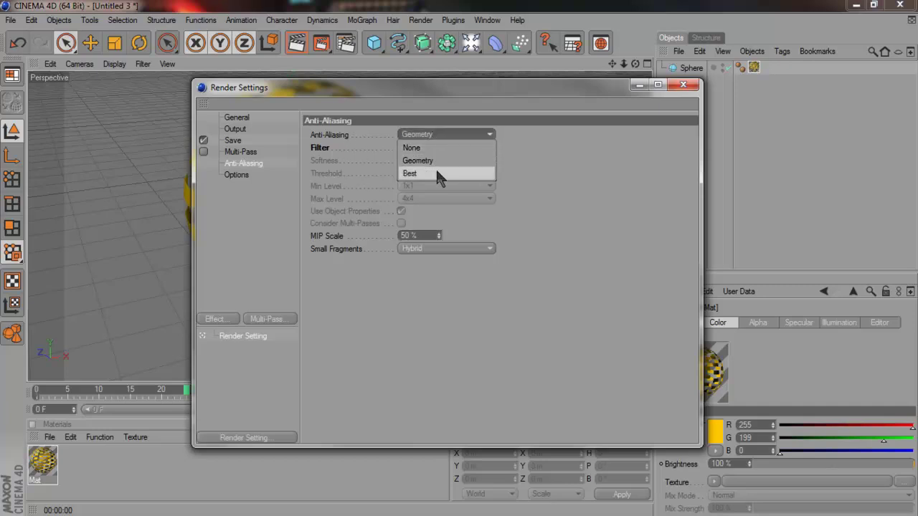
pyautogui.click(439, 174)
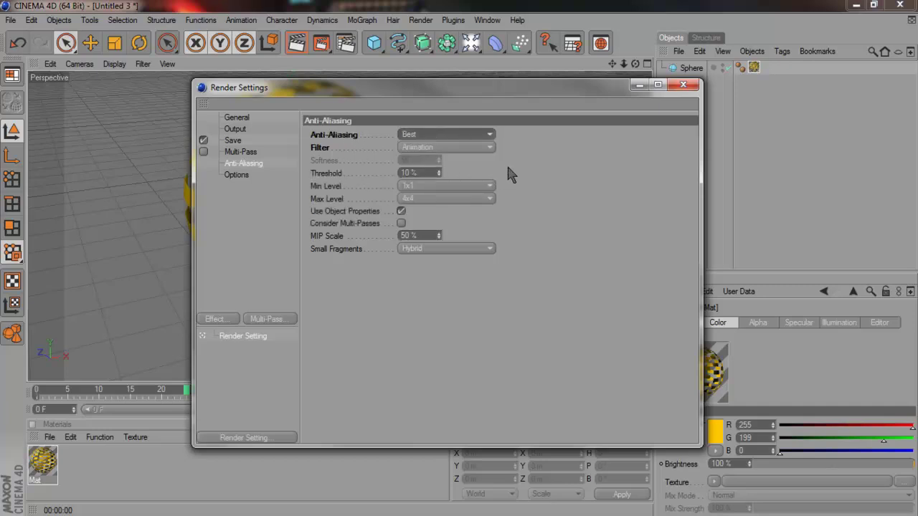
# Set Ray Depth 6, Reflection Depth 2 and Shadow Depth 2 on the Options page
pyautogui.click(238, 174)
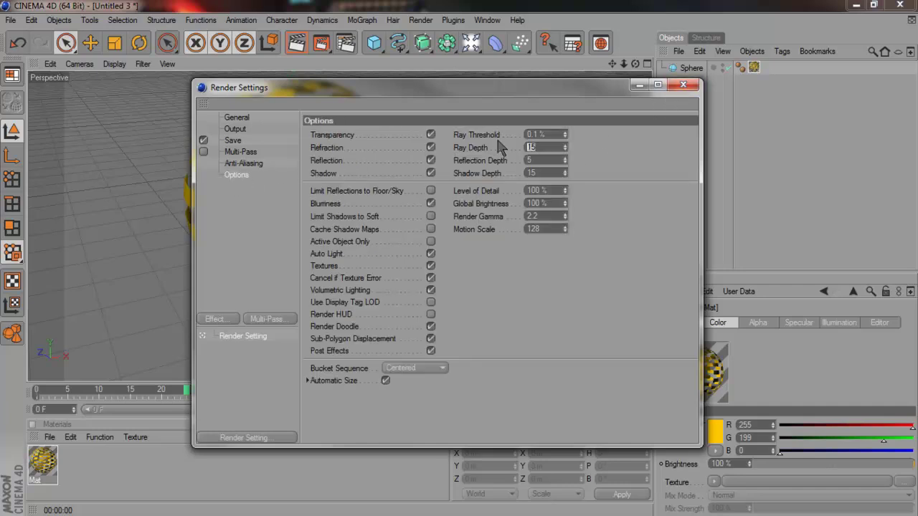
pyautogui.write('6')
pyautogui.press('Tab')
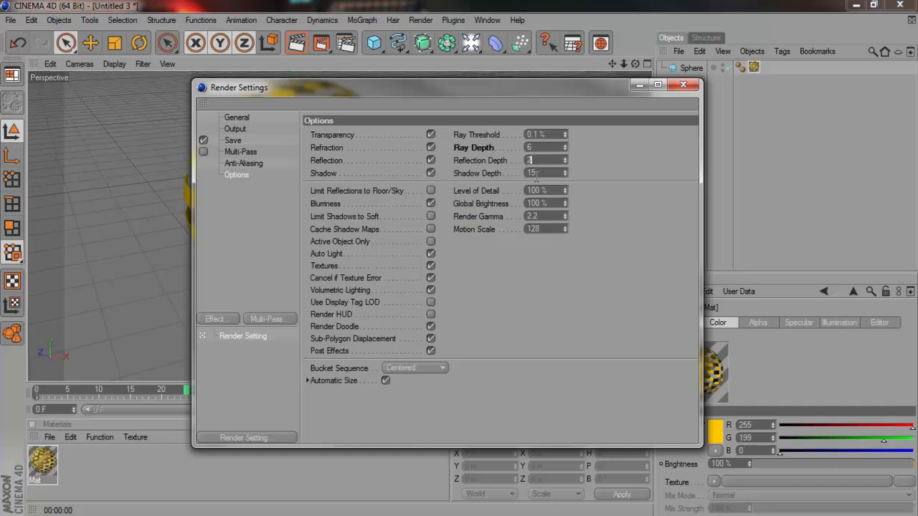
pyautogui.write('2')
pyautogui.press('Tab')
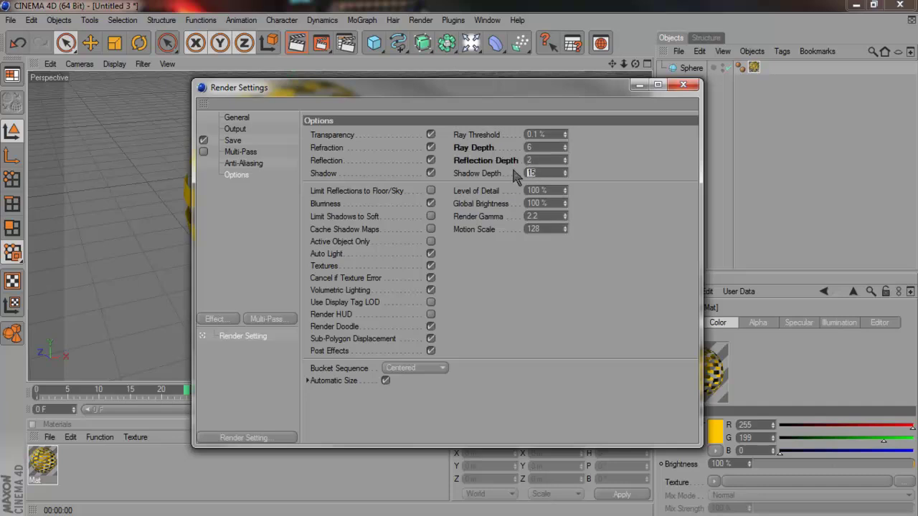
pyautogui.write('2')
pyautogui.press('Tab')
# Close the render settings, test-render the viewport, and recentre the sphere in view
pyautogui.click(683, 85)
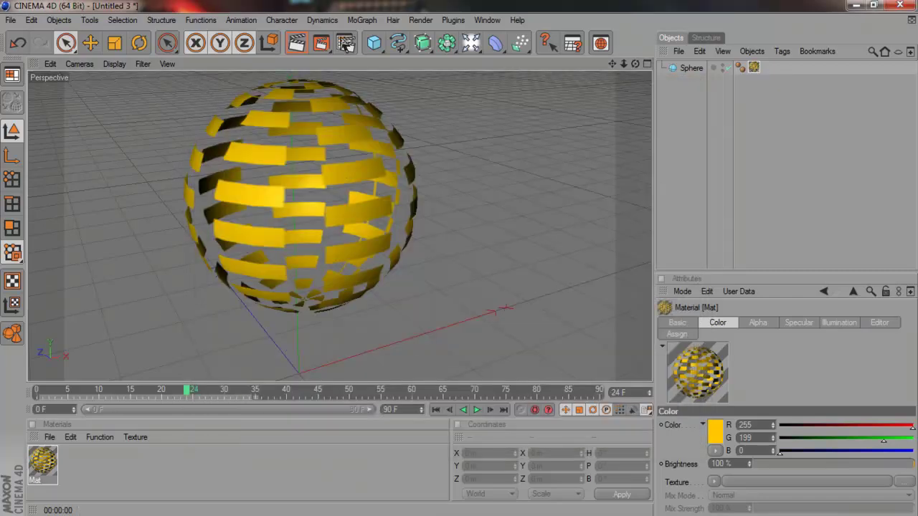
pyautogui.scroll(10, 308, 204)
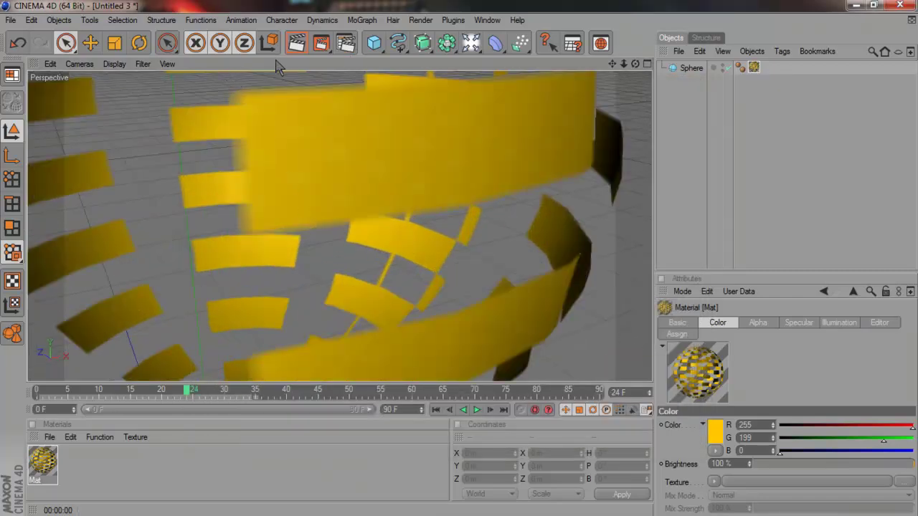
pyautogui.click(296, 43)
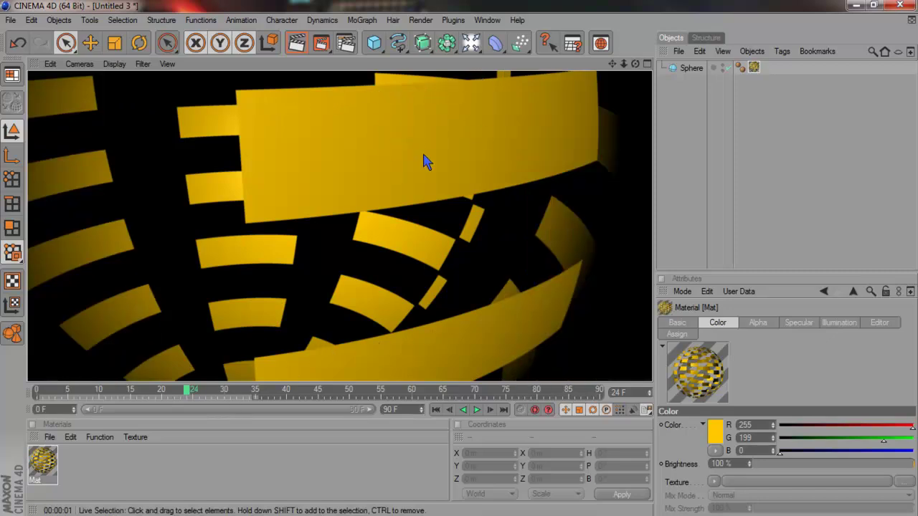
pyautogui.scroll(-10, 425, 215)
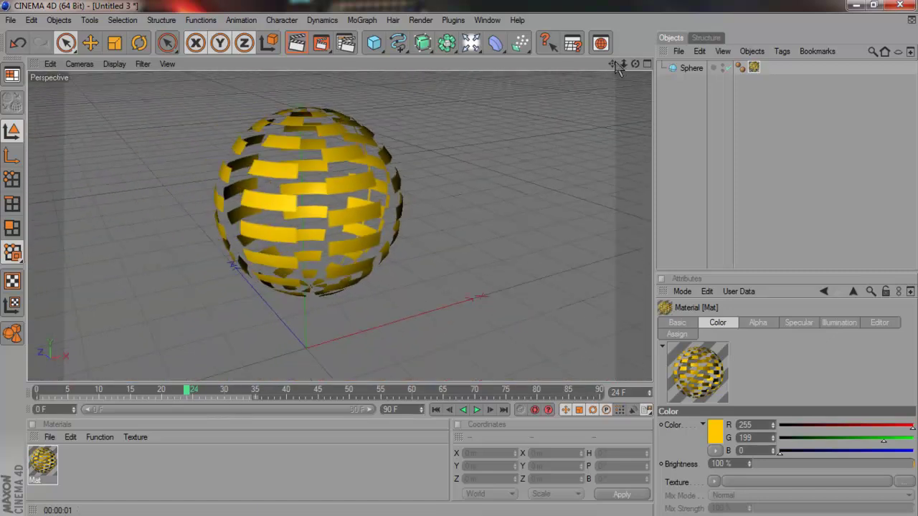
pyautogui.moveTo(614, 65); pyautogui.dragTo(430, 301)
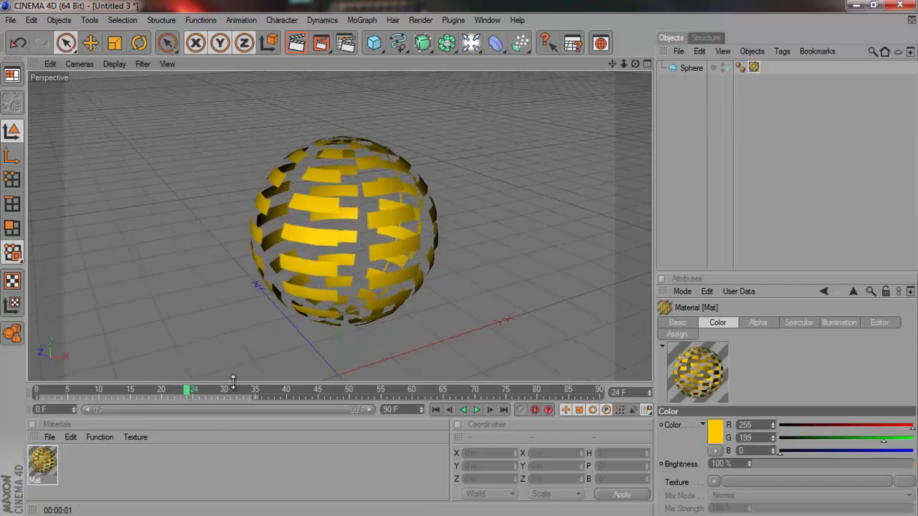
# Play and scrub the timeline, stopping at frame 22 to show the brick cut-outs
pyautogui.click(50, 393)
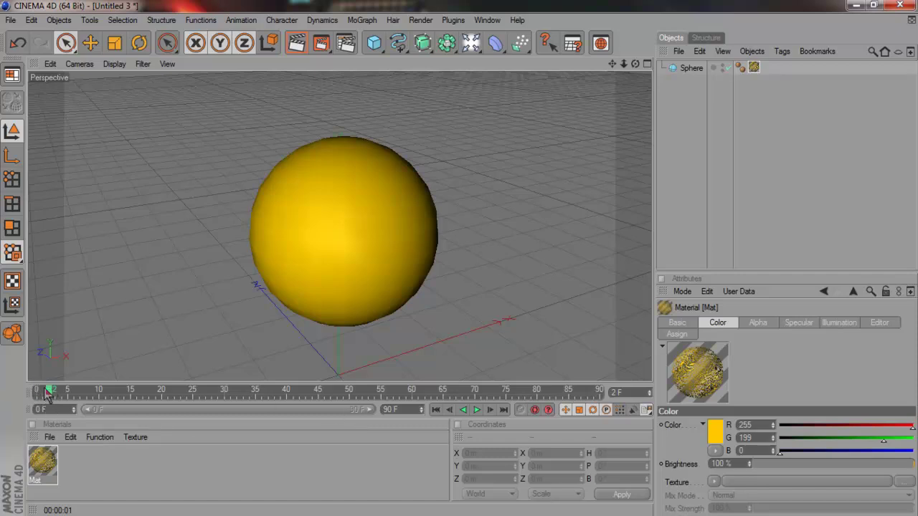
pyautogui.moveTo(47, 393); pyautogui.dragTo(38, 393)
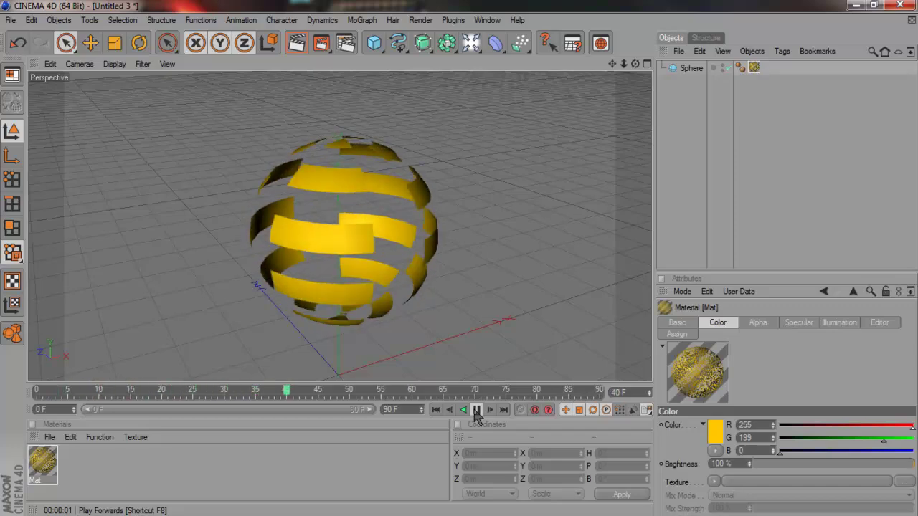
pyautogui.click(476, 411)
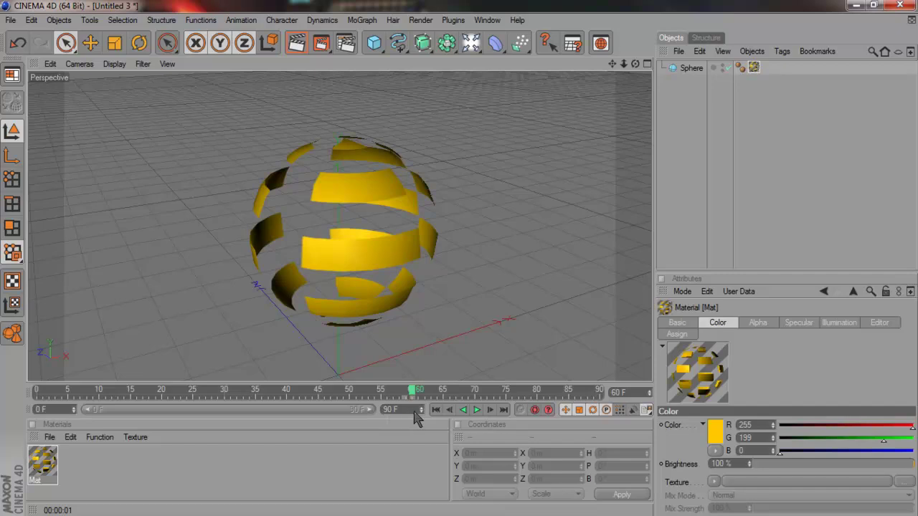
pyautogui.moveTo(411, 391); pyautogui.dragTo(34, 402)
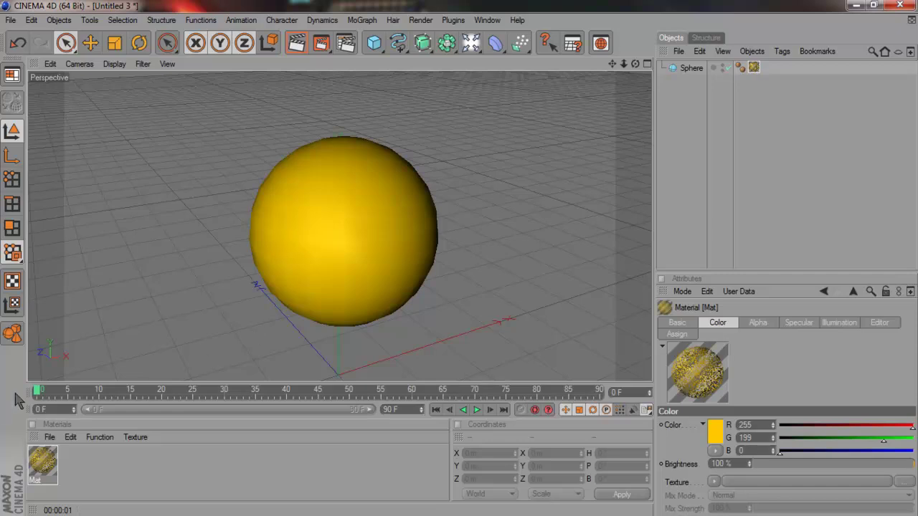
pyautogui.moveTo(37, 393); pyautogui.dragTo(175, 393)
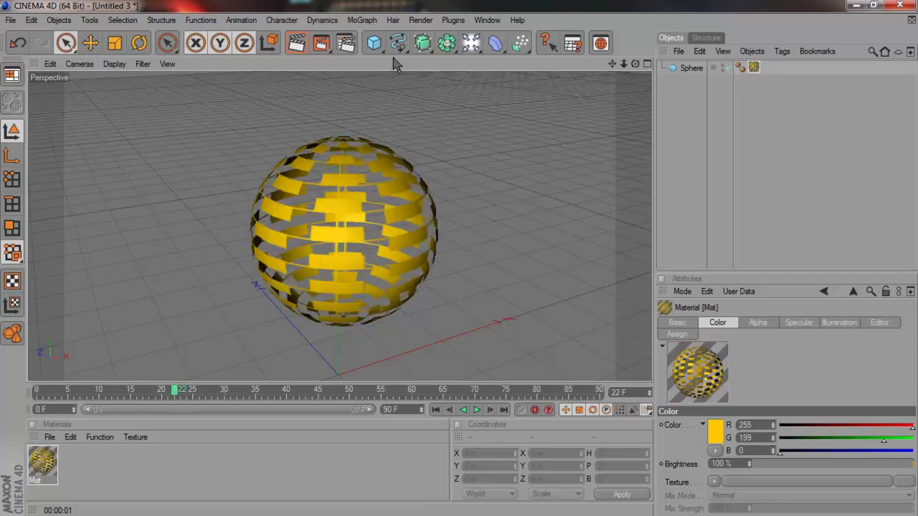
# Add a Floor object and create a new material Mat.1, opening it for editing
pyautogui.moveTo(471, 42); pyautogui.dragTo(619, 104)
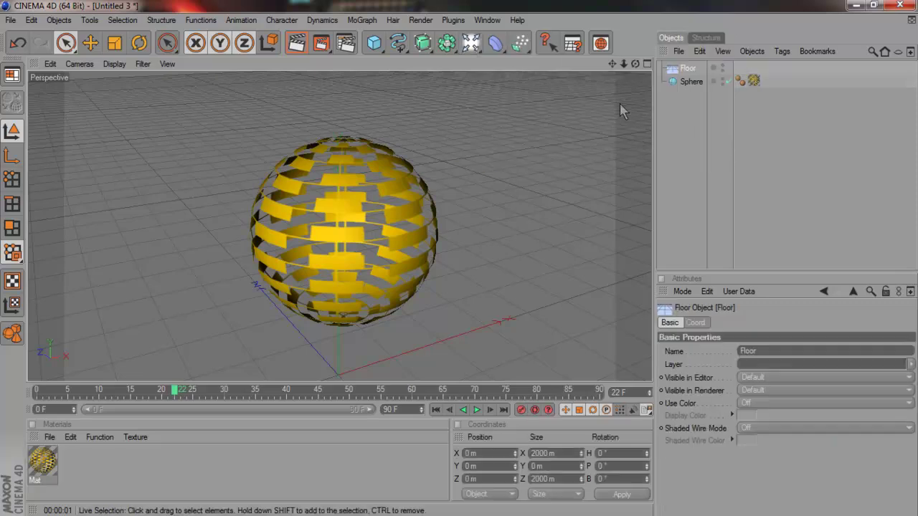
pyautogui.doubleClick(115, 482)
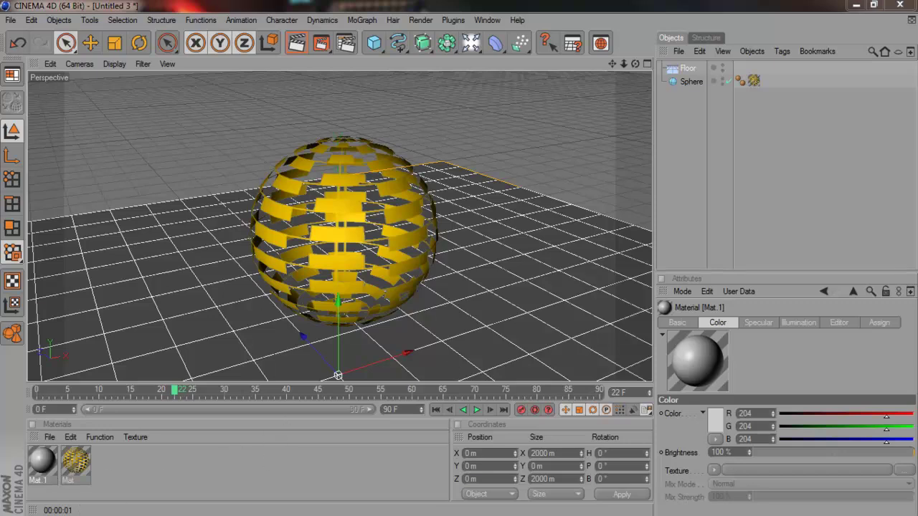
pyautogui.doubleClick(41, 463)
pyautogui.moveTo(350, 110); pyautogui.dragTo(477, 122)
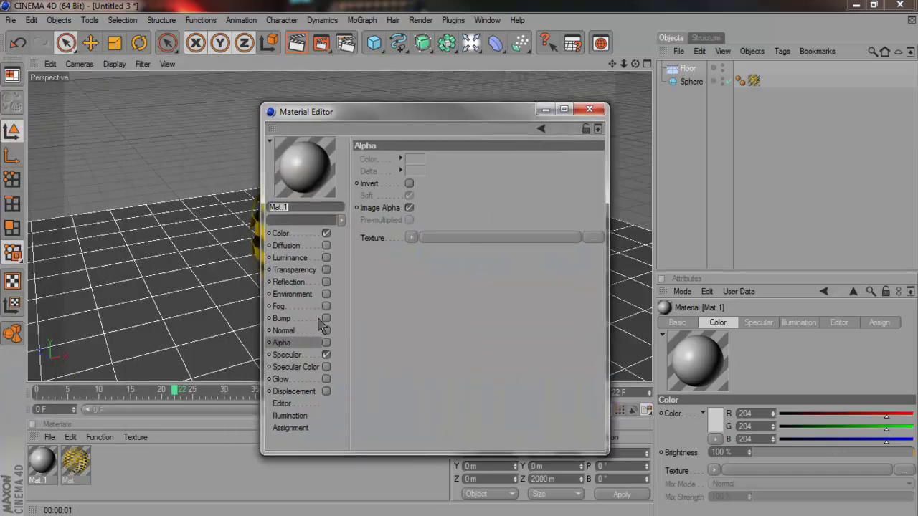
# Enable Reflection on Mat.1 at 51% brightness and apply it to the Floor
pyautogui.click(294, 269)
pyautogui.click(305, 283)
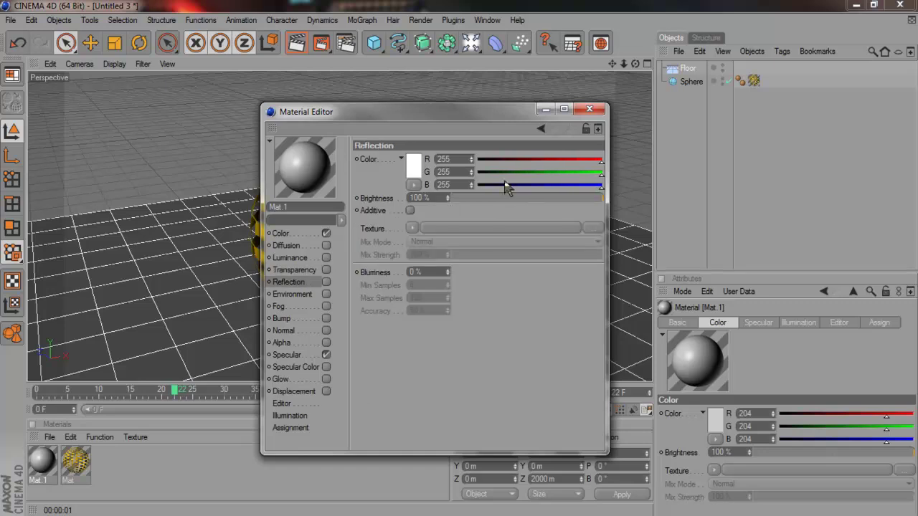
pyautogui.click(325, 282)
pyautogui.moveTo(495, 201); pyautogui.dragTo(531, 202)
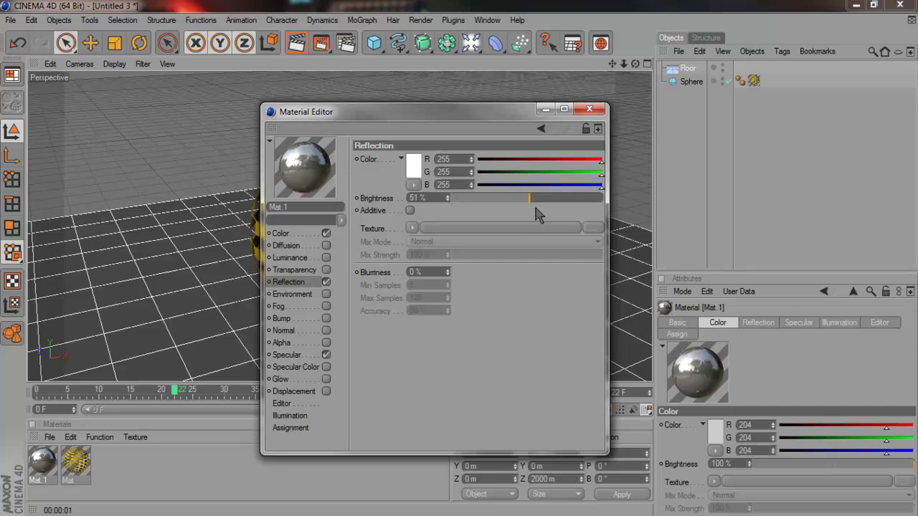
pyautogui.moveTo(43, 469); pyautogui.dragTo(147, 301)
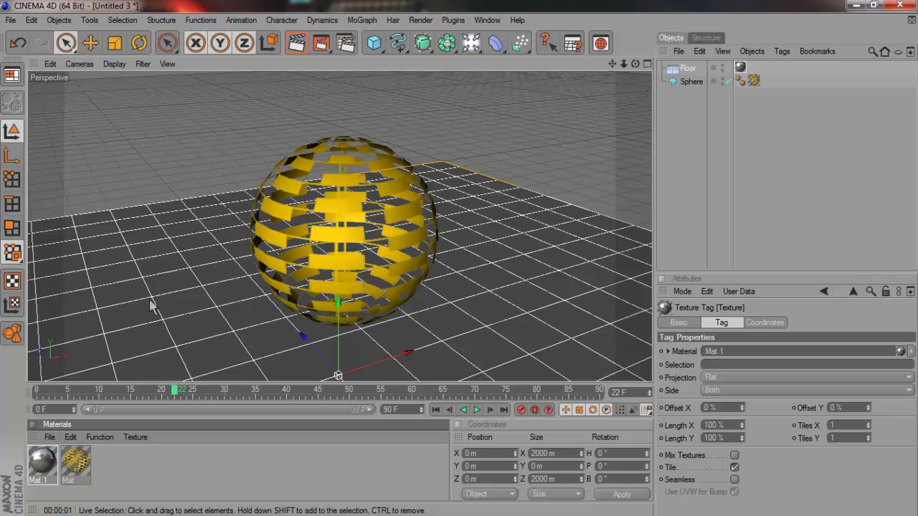
pyautogui.click(296, 43)
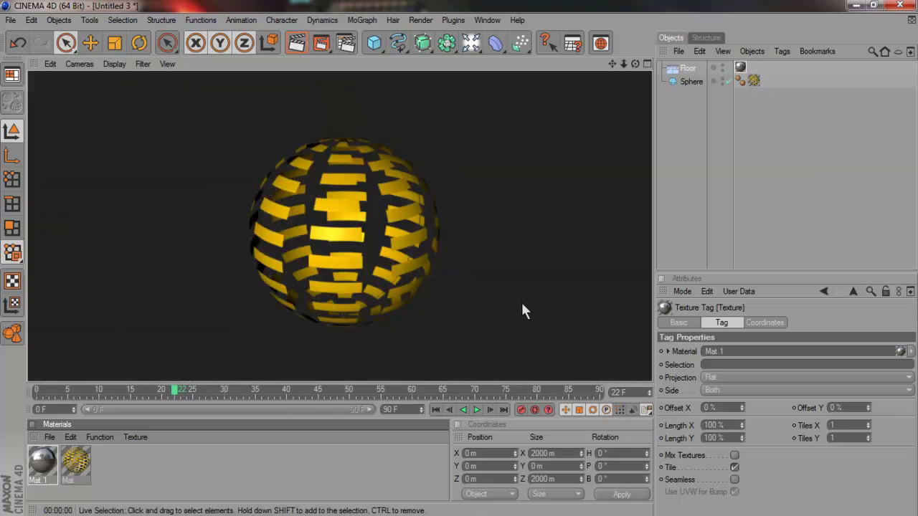
pyautogui.moveTo(635, 64); pyautogui.dragTo(431, 215)
pyautogui.click(296, 43)
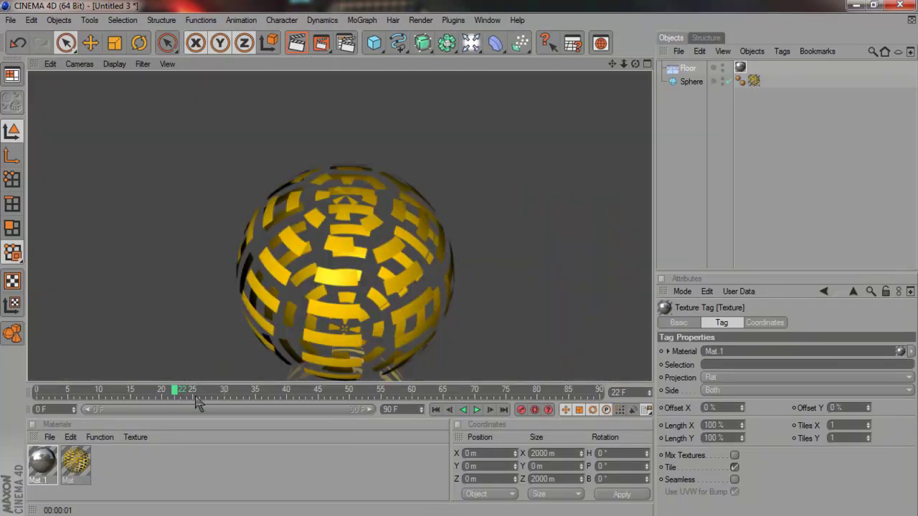
pyautogui.click(533, 188)
pyautogui.moveTo(636, 64); pyautogui.dragTo(444, 215)
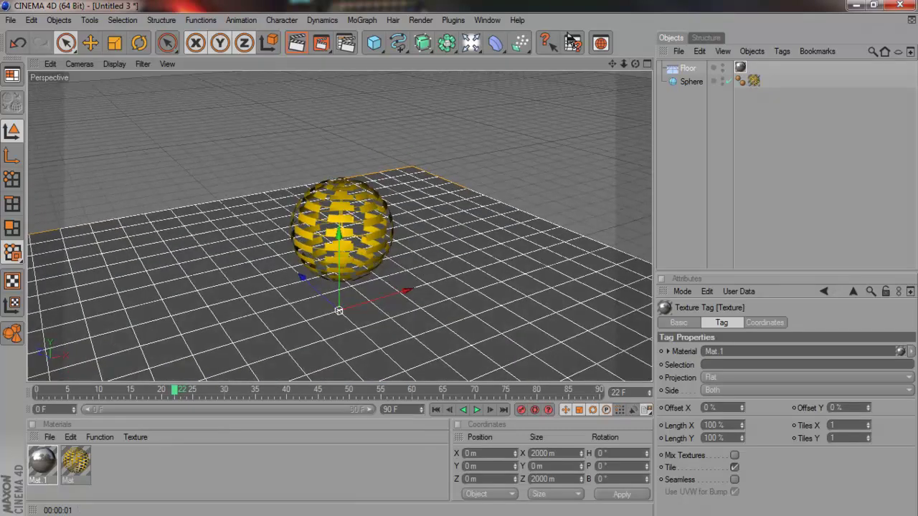
pyautogui.click(298, 46)
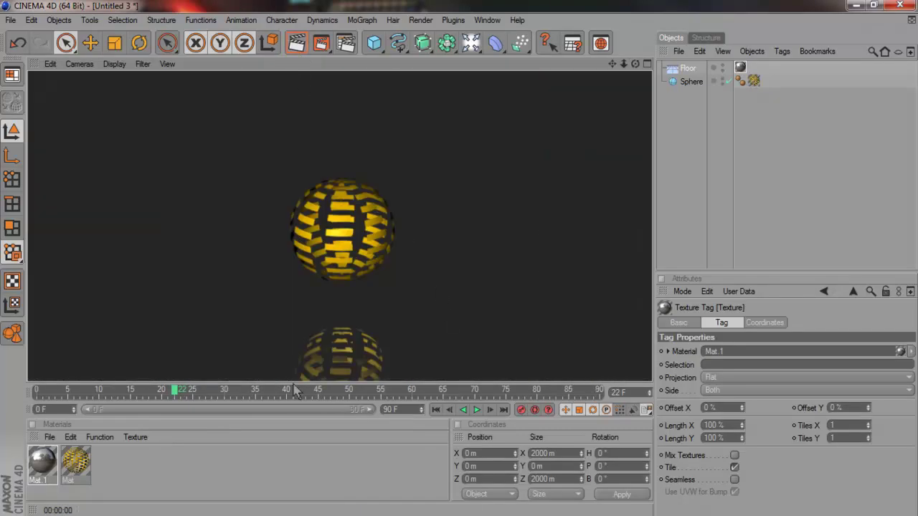
pyautogui.moveTo(612, 66); pyautogui.dragTo(616, 164)
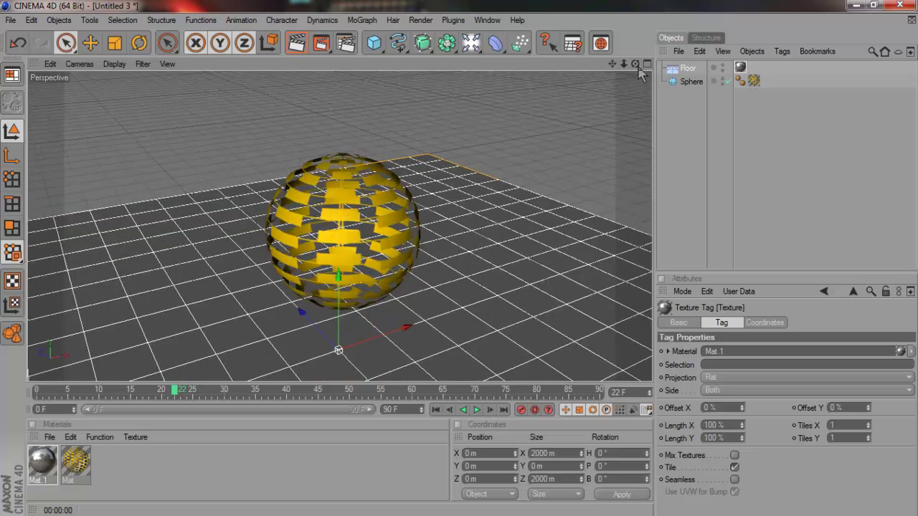
pyautogui.scroll(1, 553, 188)
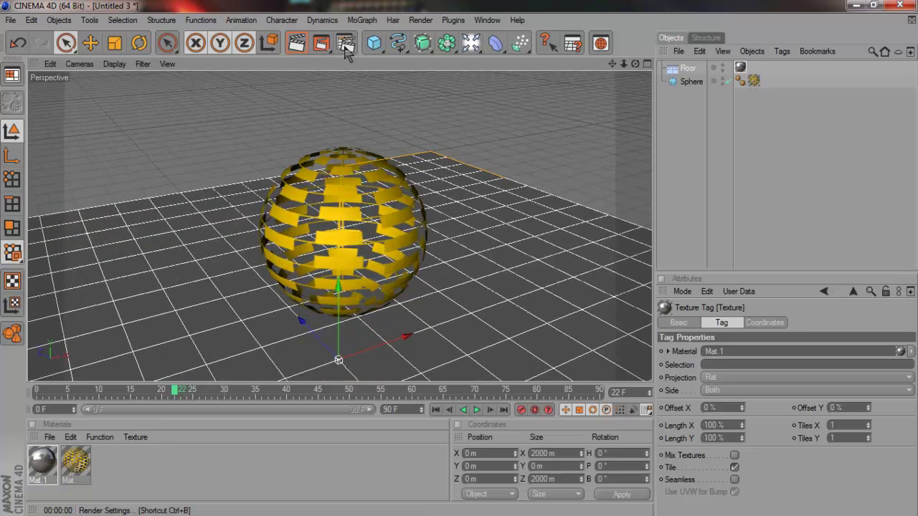